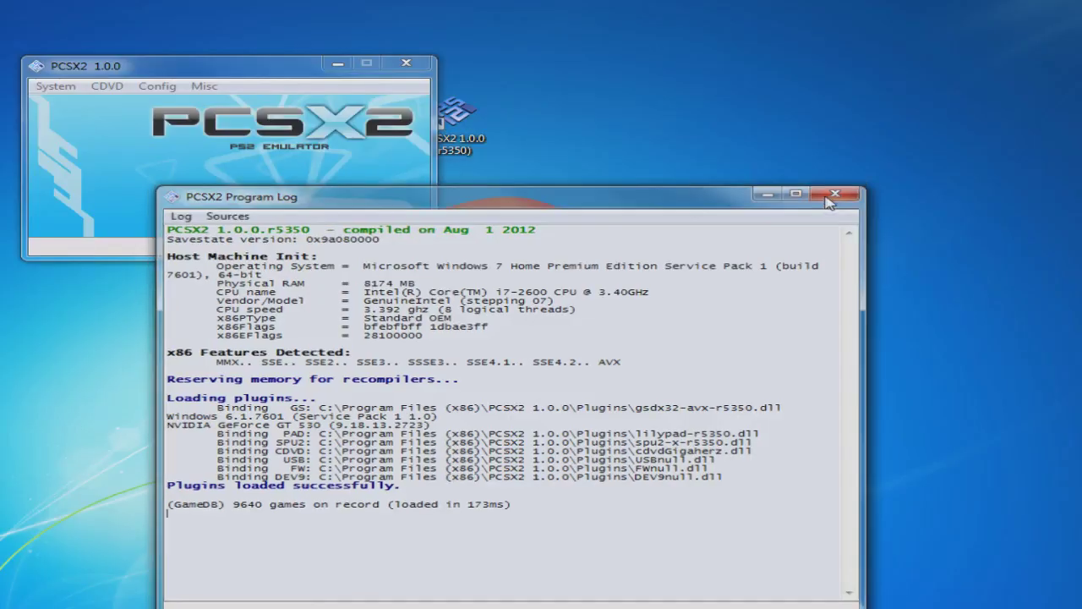
# Close PCSX2 and its log, then select the pcsx2-1.0.0-r5350-setup installer in the Getaway folder
pyautogui.click(833, 195)
pyautogui.click(406, 62)
pyautogui.doubleClick(285, 115)
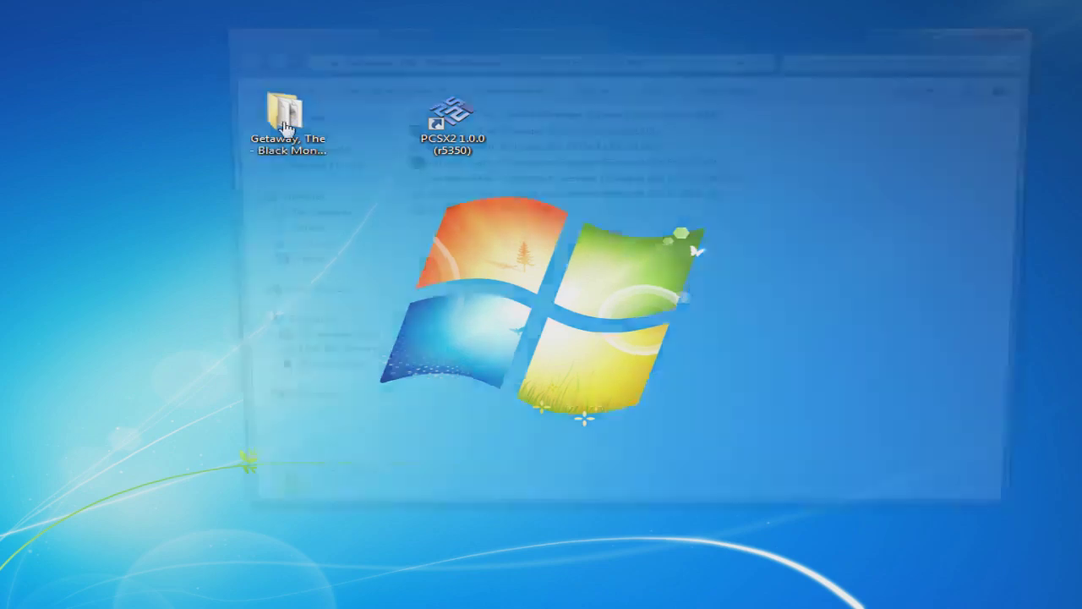
pyautogui.click(461, 212)
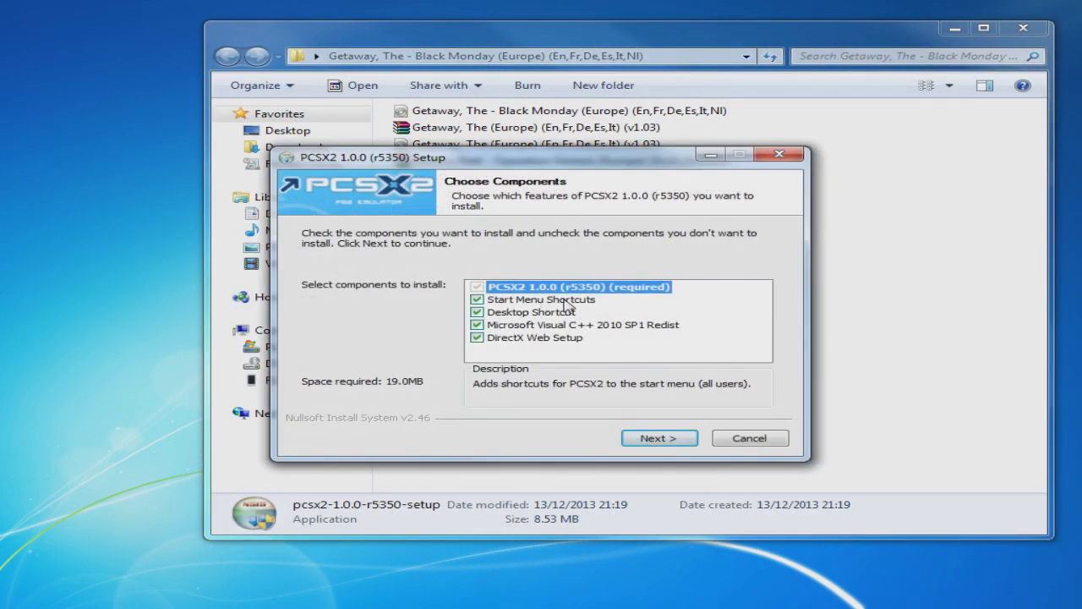
# Keep all five default components and install into a new desktop folder named PCX2
pyautogui.click(647, 435)
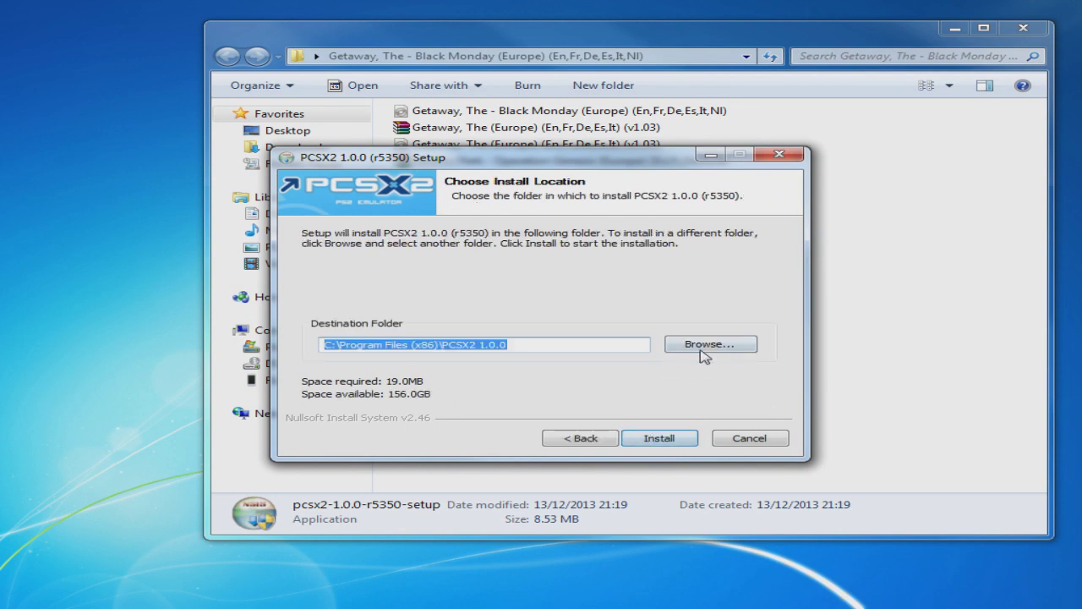
pyautogui.click(701, 348)
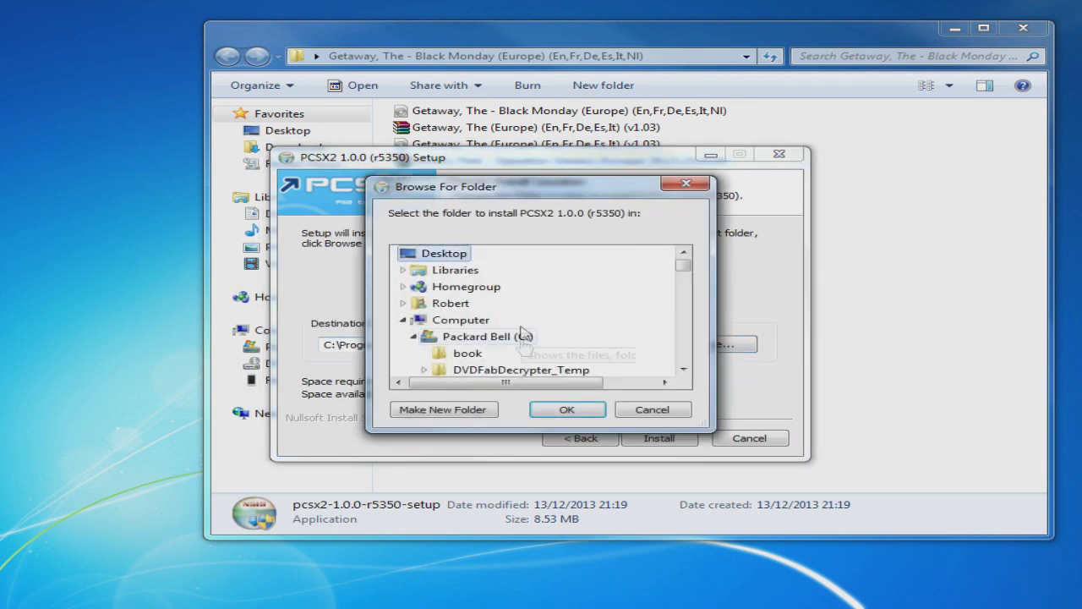
pyautogui.click(466, 409)
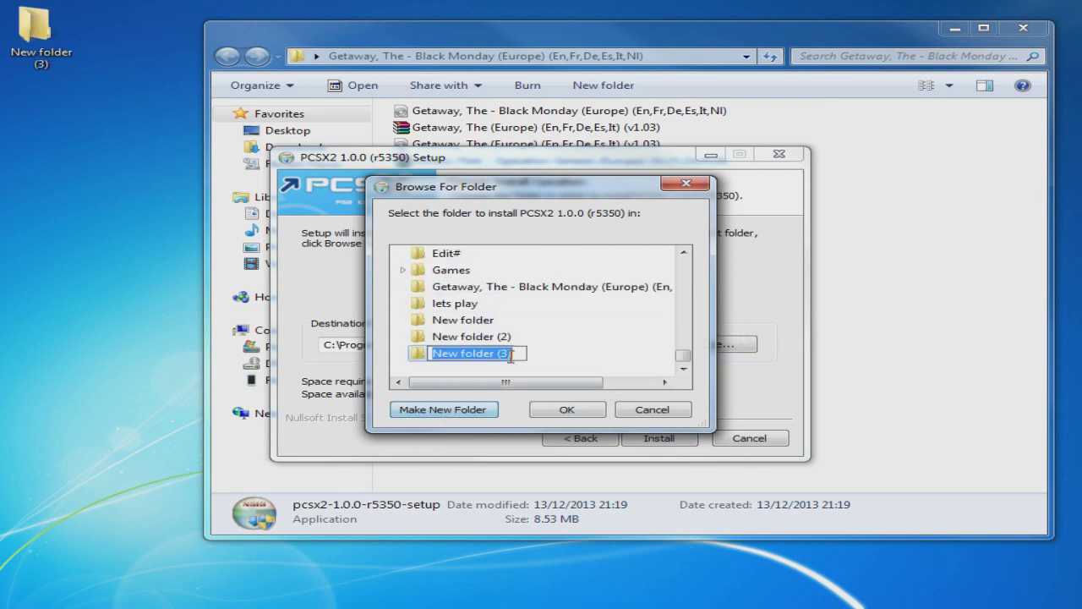
pyautogui.press('BackSpace')
pyautogui.write('PCX2')
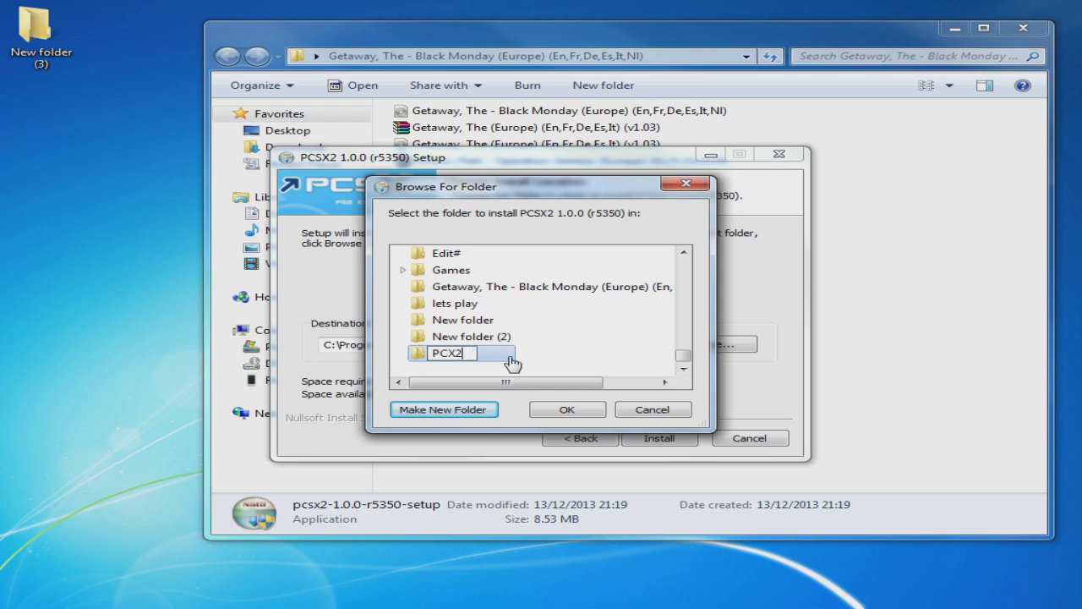
pyautogui.click(568, 408)
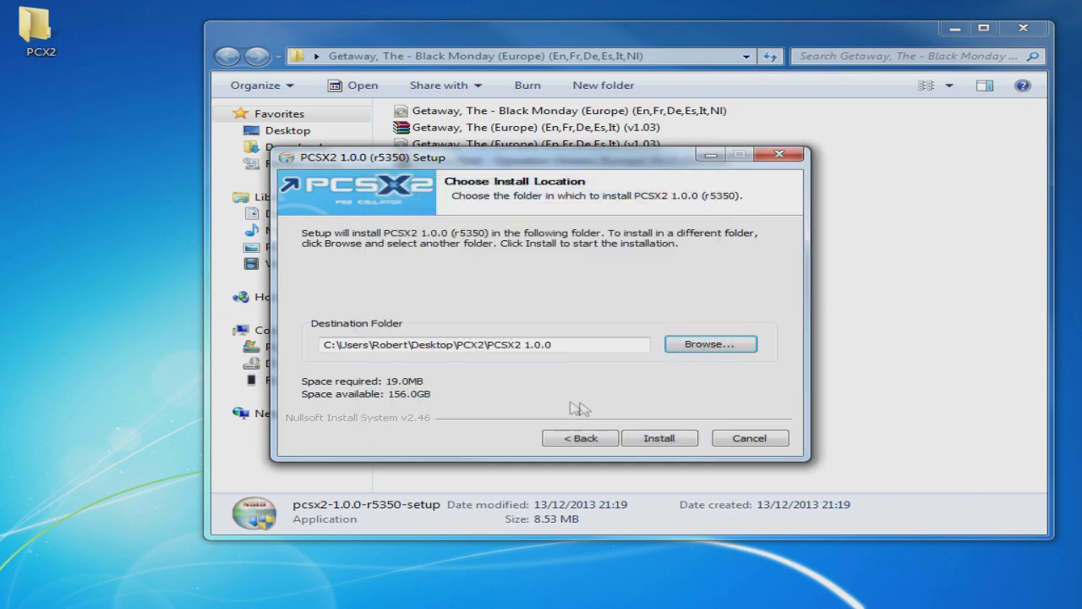
pyautogui.click(653, 440)
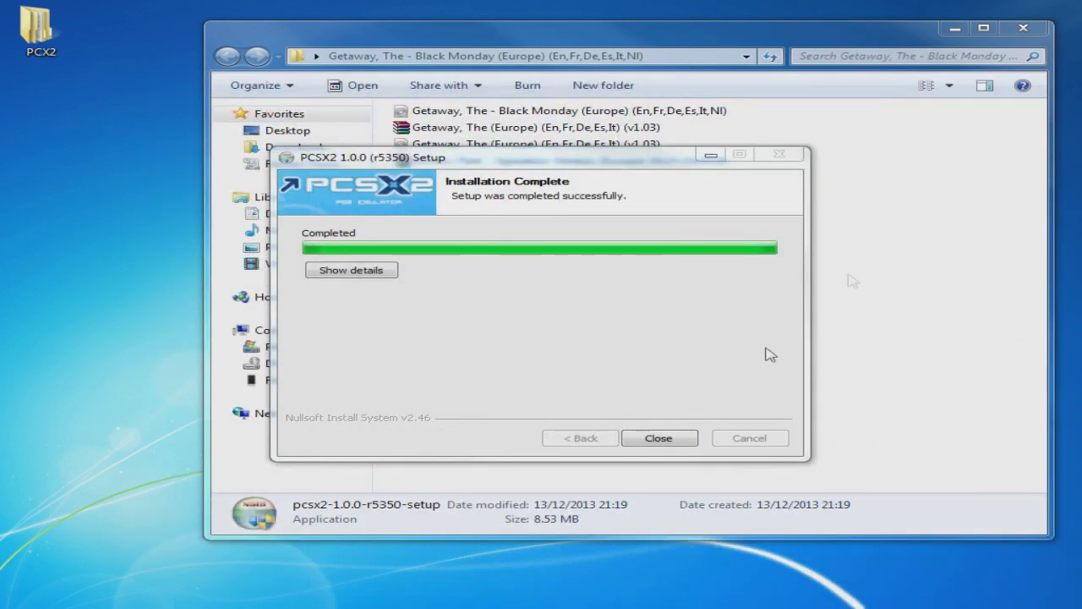
# Close the finished installer and drag the Ps2 Bios archive into the Getaway folder
pyautogui.click(657, 446)
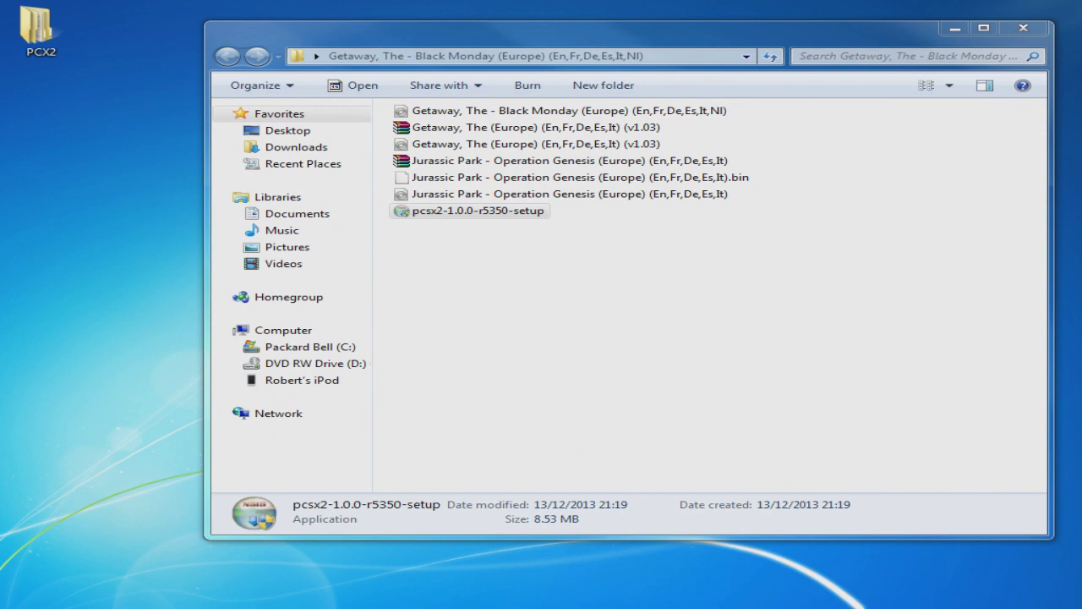
pyautogui.moveTo(1081, 321); pyautogui.dragTo(525, 320)
# Open Ps2 Bios.rar in WinRAR beside the PCX2\PCSX2 1.0.0 folder window
pyautogui.click(432, 234)
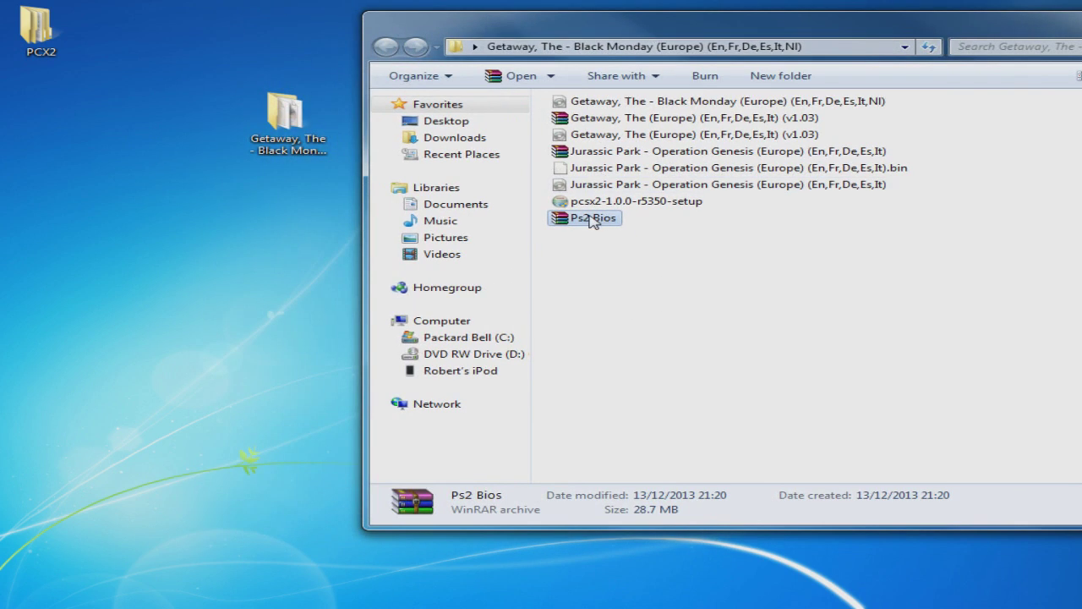
pyautogui.doubleClick(592, 221)
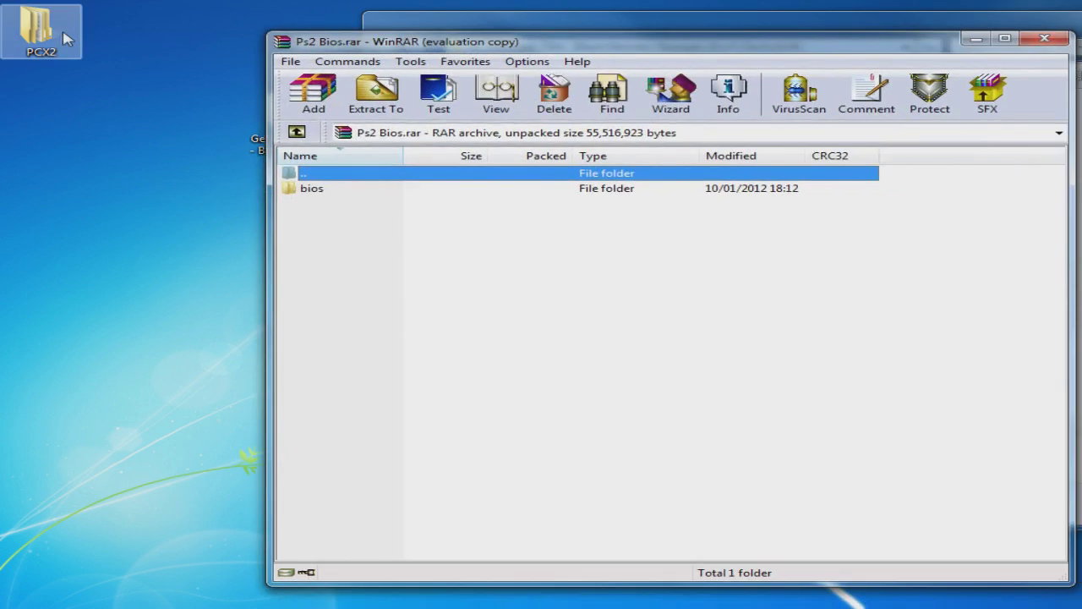
pyautogui.doubleClick(35, 29)
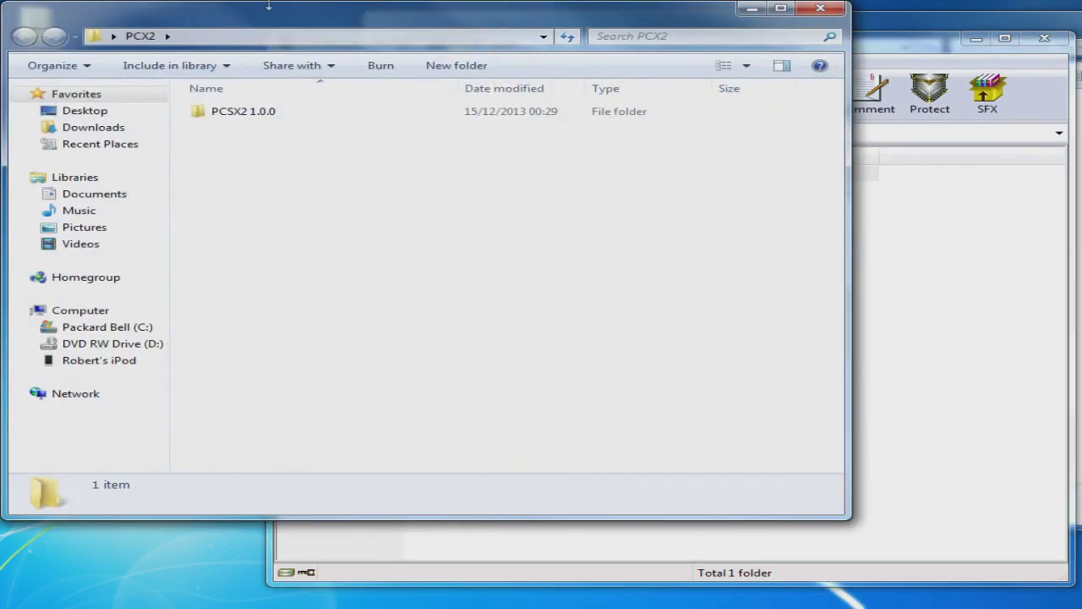
pyautogui.doubleClick(367, 116)
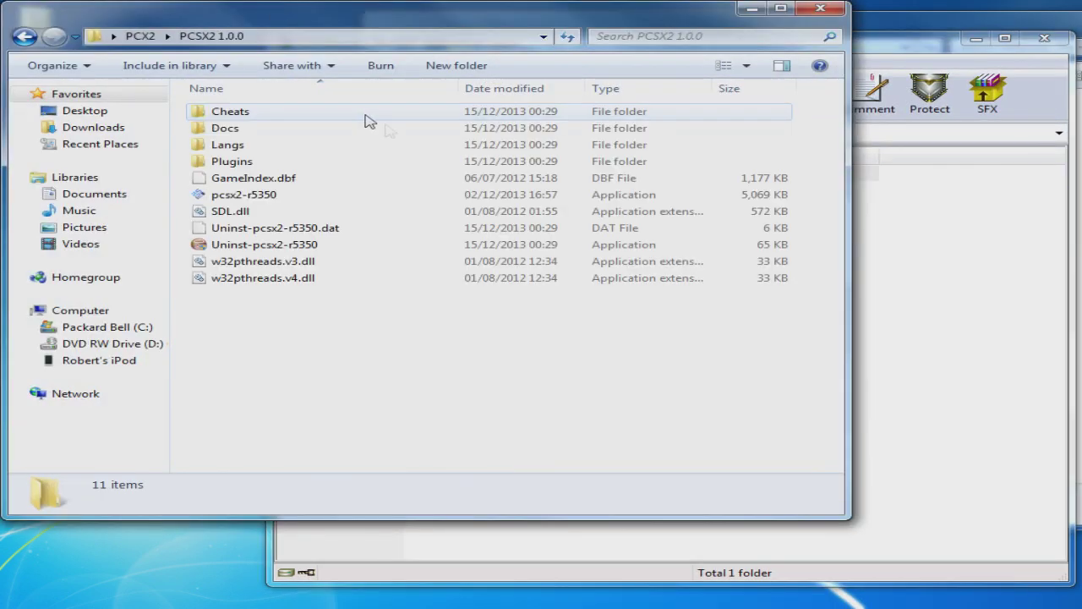
pyautogui.click(880, 265)
pyautogui.moveTo(448, 42); pyautogui.dragTo(638, 36)
# Drag the bios folder from the archive into PCSX2 1.0.0, then close WinRAR
pyautogui.click(511, 183)
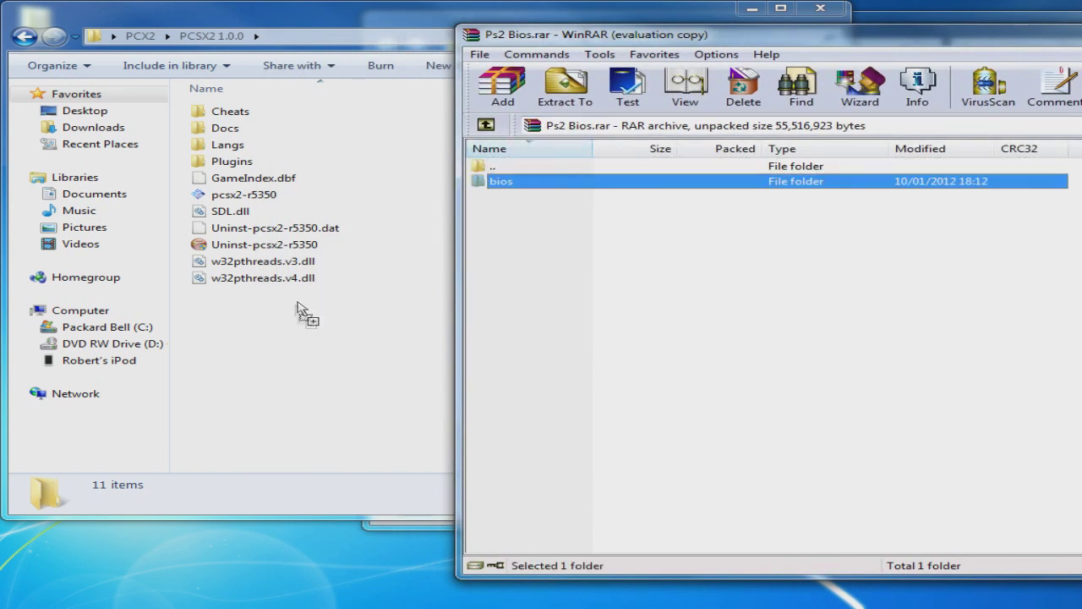
pyautogui.moveTo(298, 306); pyautogui.dragTo(298, 308)
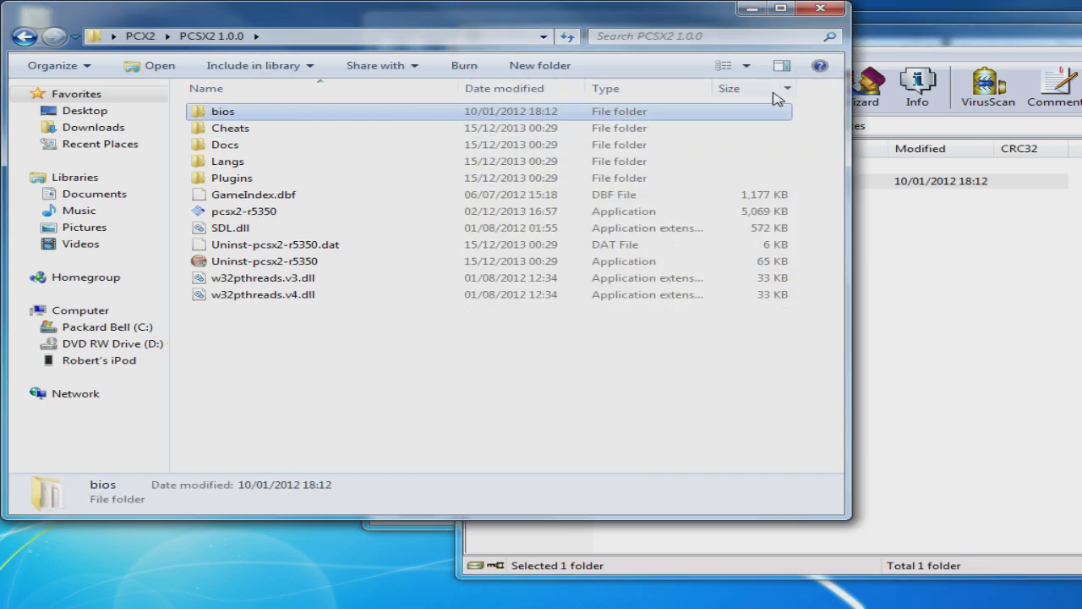
pyautogui.moveTo(967, 42); pyautogui.dragTo(427, 122)
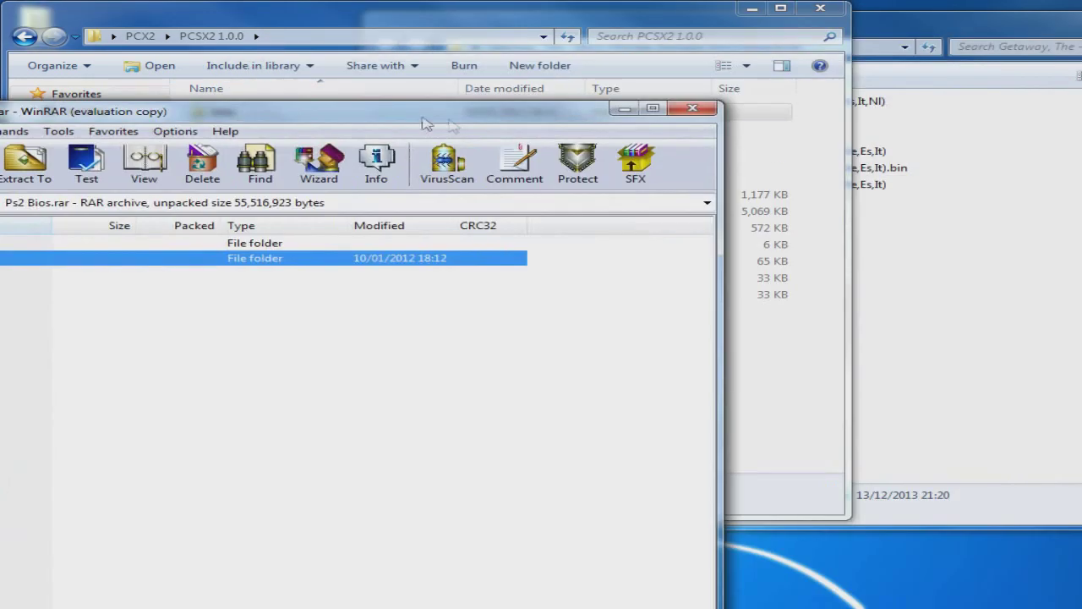
pyautogui.click(693, 107)
# Run pcsx2-r5350 as administrator and open the Config components selector
pyautogui.rightClick(224, 213)
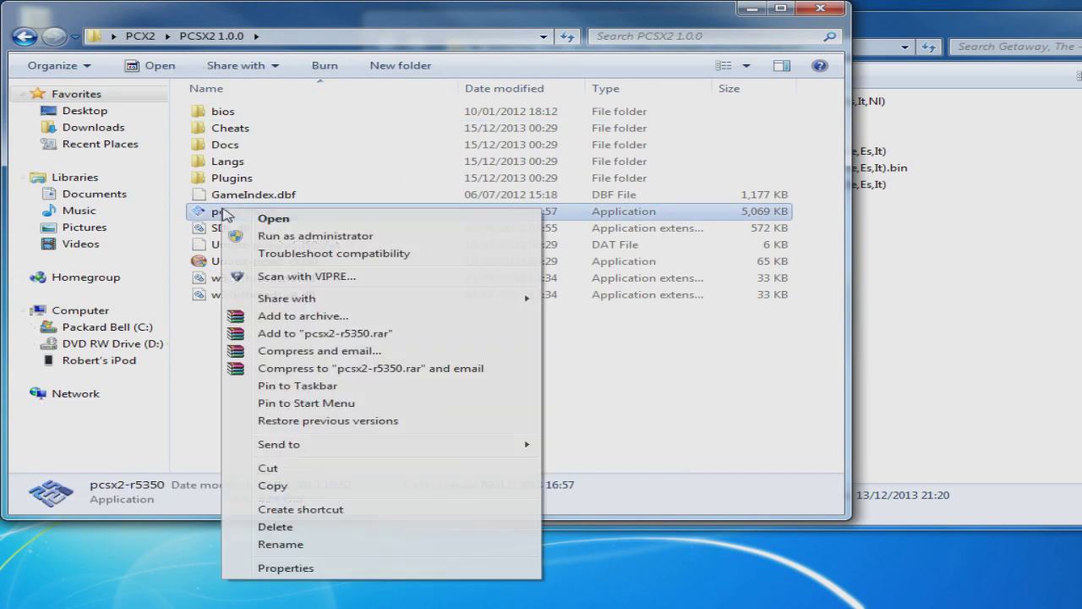
pyautogui.click(287, 236)
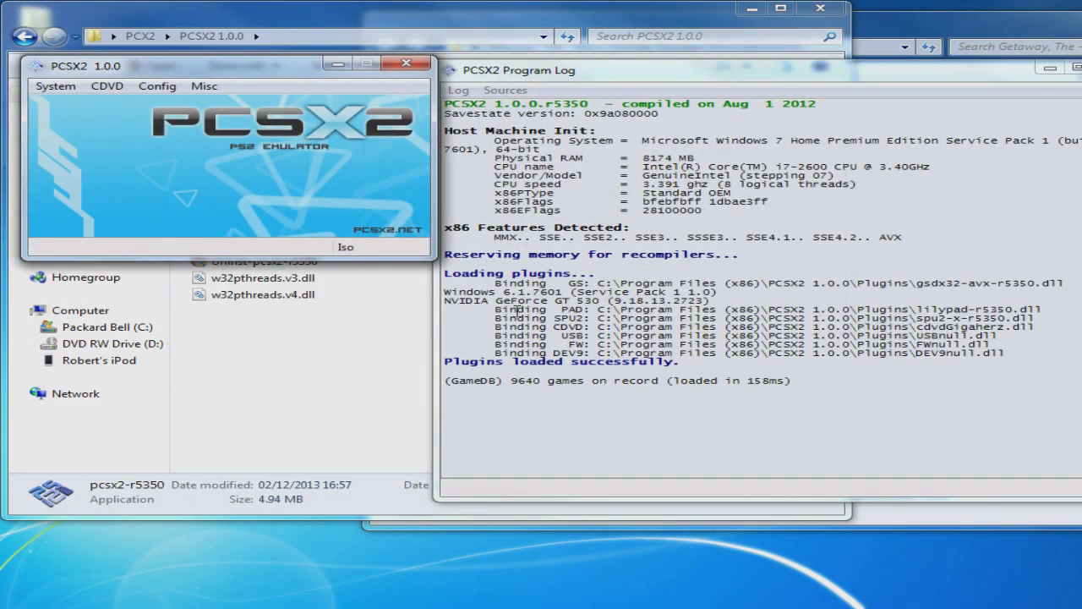
pyautogui.moveTo(515, 79); pyautogui.dragTo(539, 77)
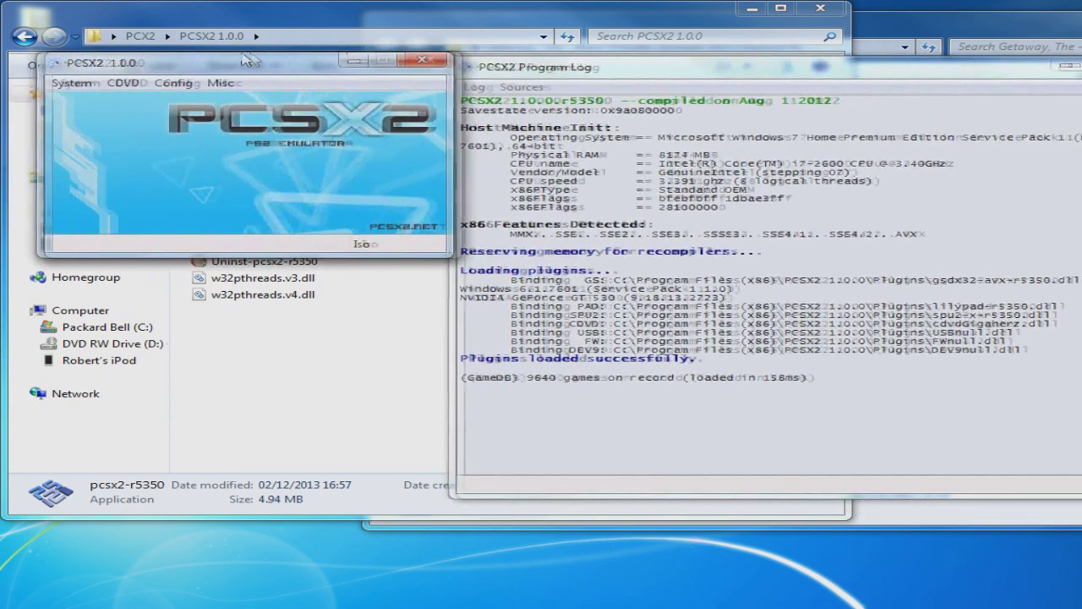
pyautogui.moveTo(236, 57); pyautogui.dragTo(227, 56)
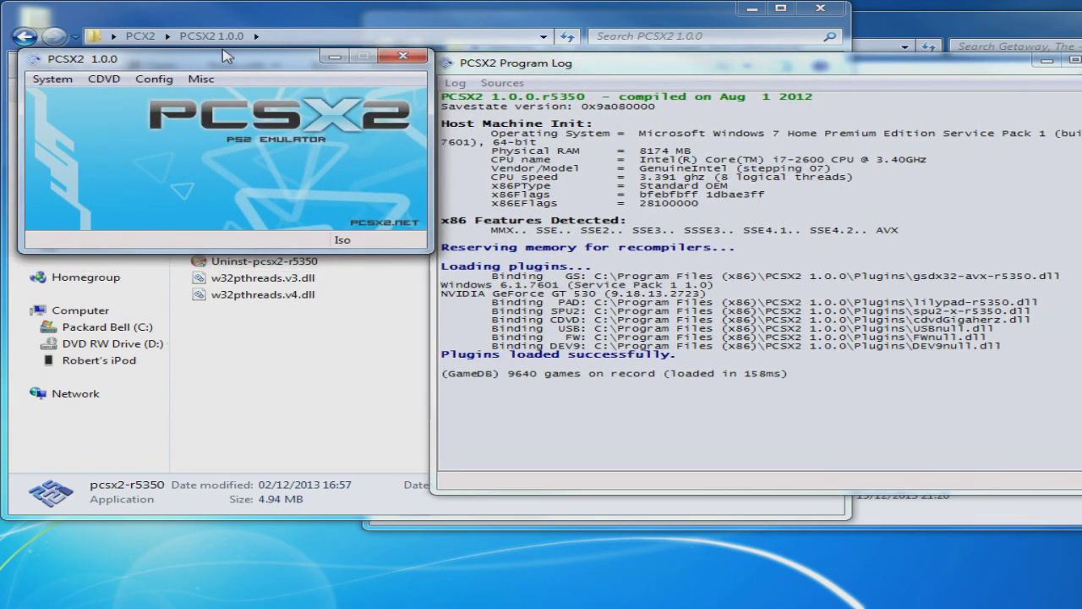
pyautogui.click(171, 80)
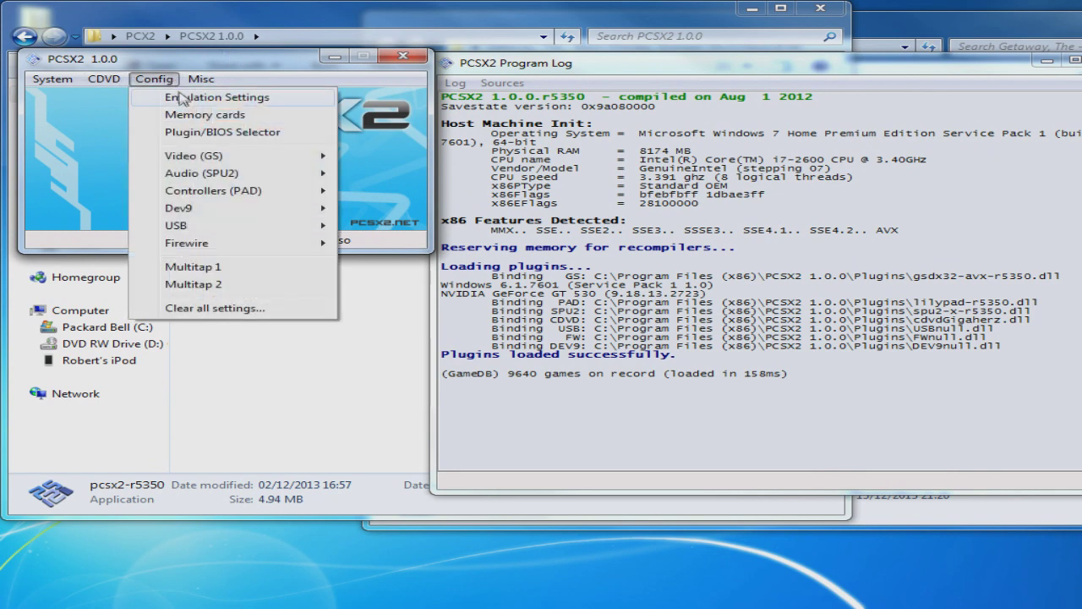
pyautogui.click(245, 135)
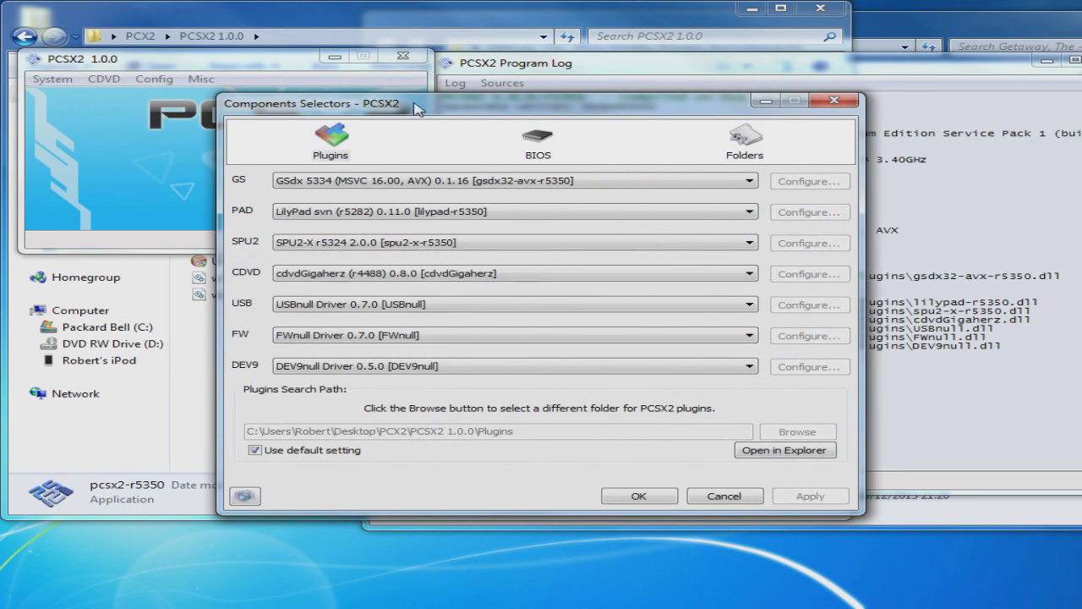
# Set the BIOS search folder to Desktop\PCX2\PCSX2 1.0.0\bios
pyautogui.moveTo(425, 105); pyautogui.dragTo(354, 90)
pyautogui.moveTo(278, 94); pyautogui.dragTo(322, 104)
pyautogui.click(515, 131)
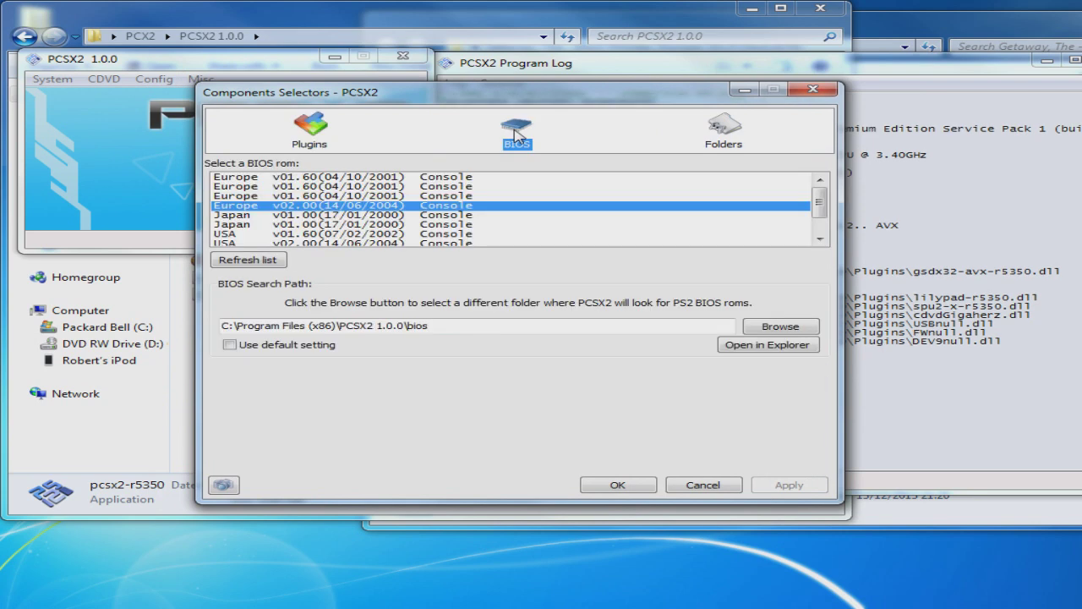
pyautogui.click(780, 327)
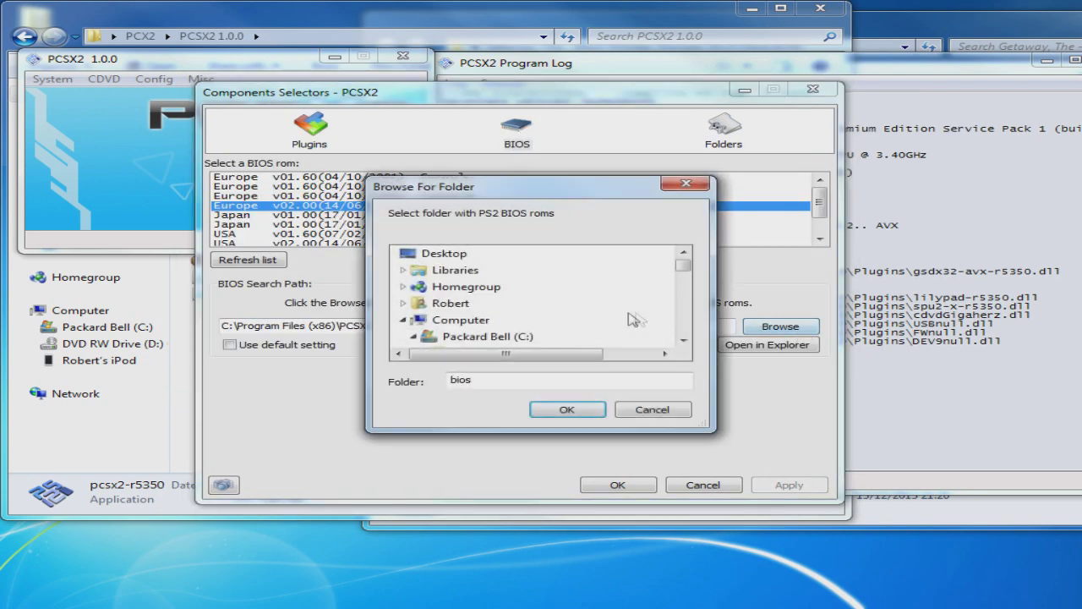
pyautogui.click(444, 253)
pyautogui.scroll(-10, 482, 313)
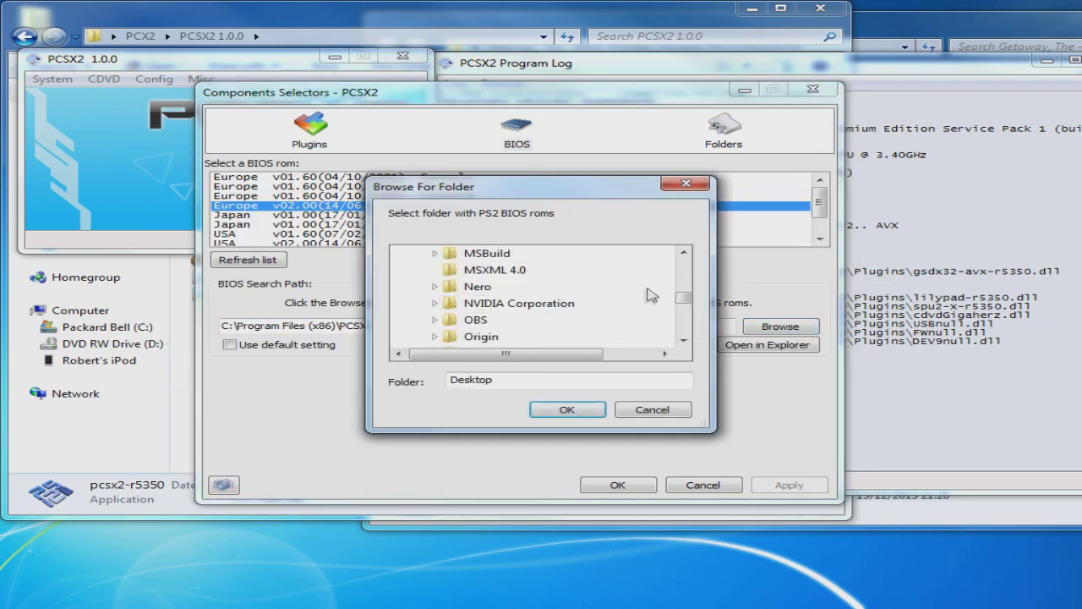
pyautogui.scroll(-6, 687, 302)
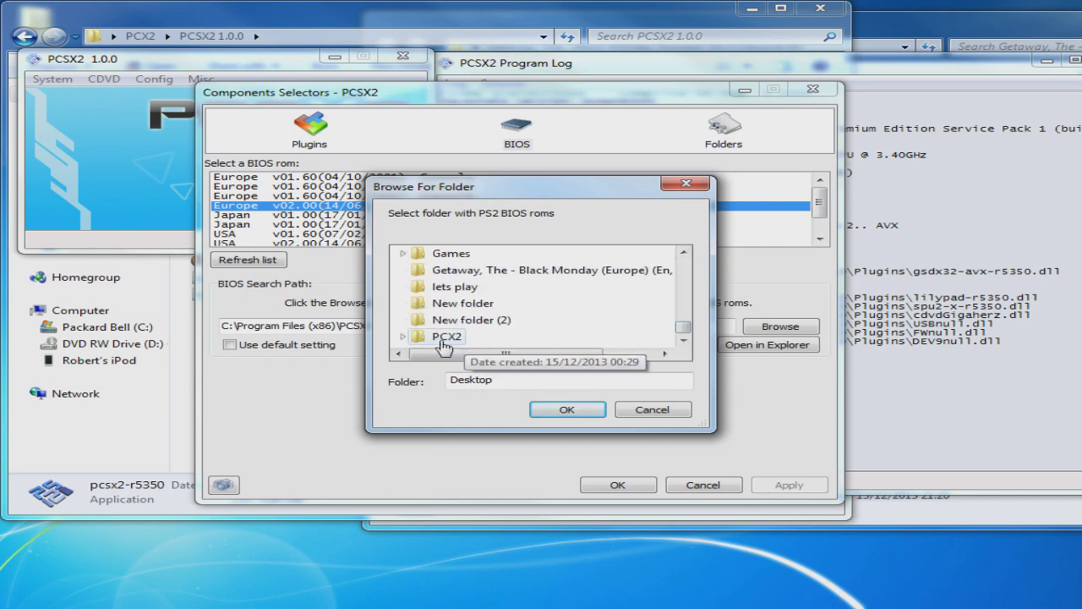
pyautogui.click(447, 337)
pyautogui.click(463, 320)
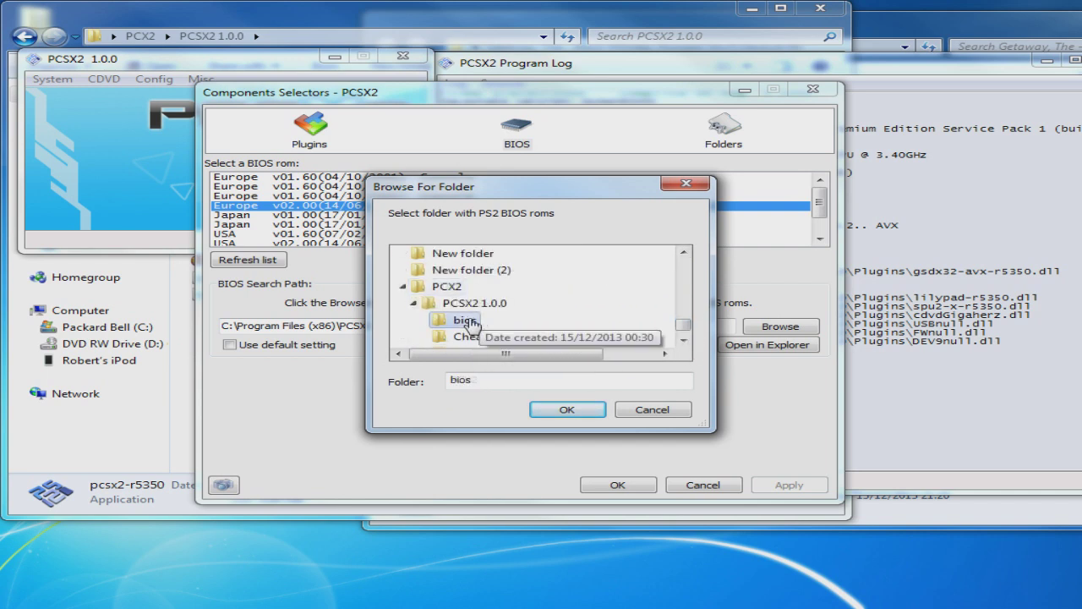
pyautogui.click(565, 409)
pyautogui.click(565, 409)
# Select the Europe v02.00 (14/06/2004) BIOS, apply, and confirm
pyautogui.click(407, 187)
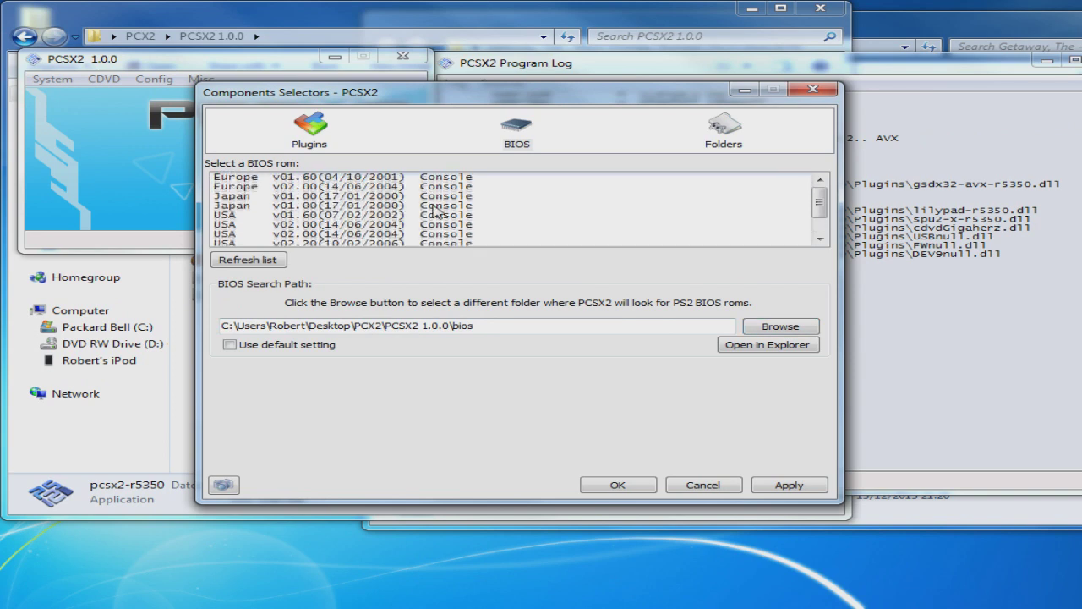
pyautogui.click(314, 206)
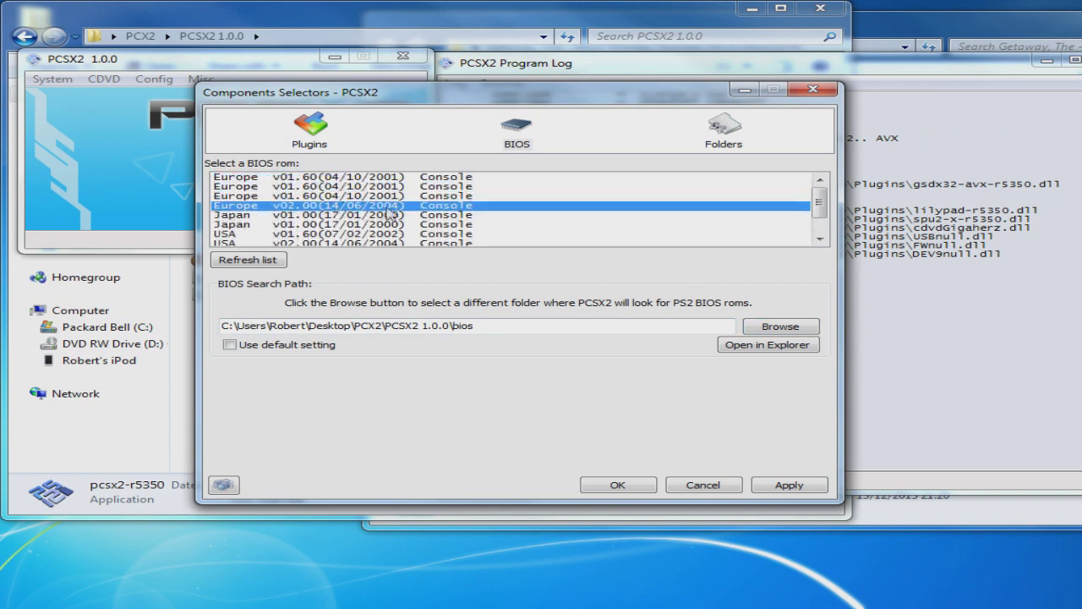
pyautogui.click(755, 484)
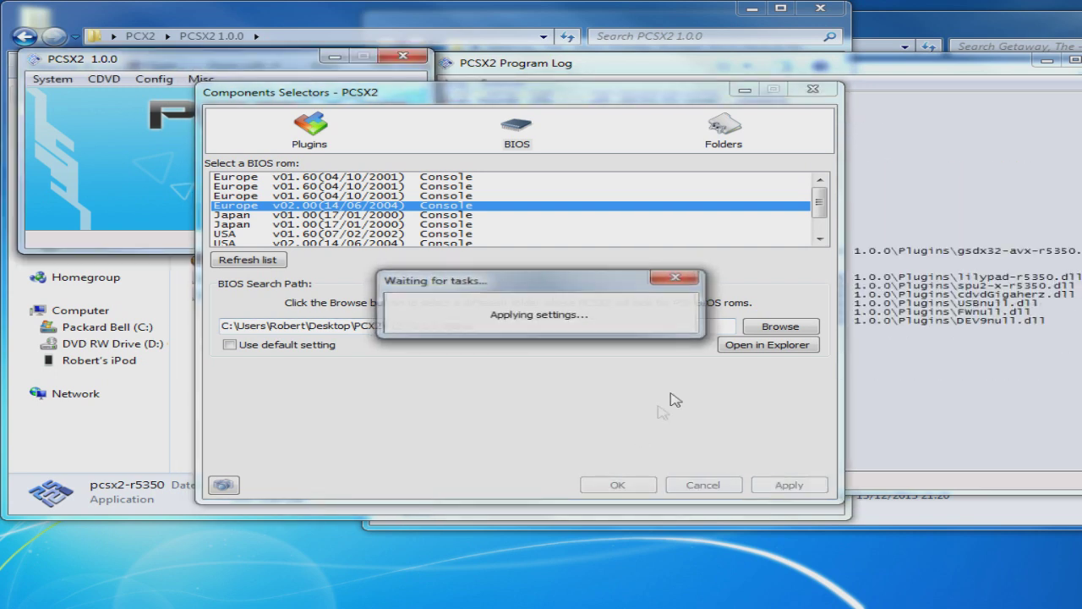
pyautogui.click(628, 485)
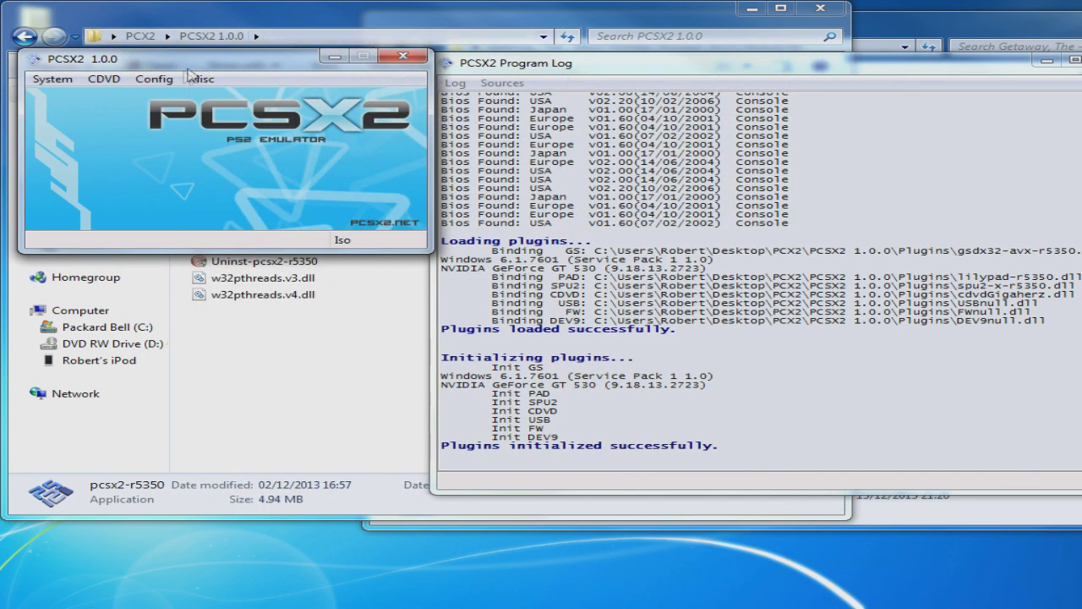
# Open the controller (PAD) plugin settings and review Pad 1's bindings
pyautogui.click(153, 79)
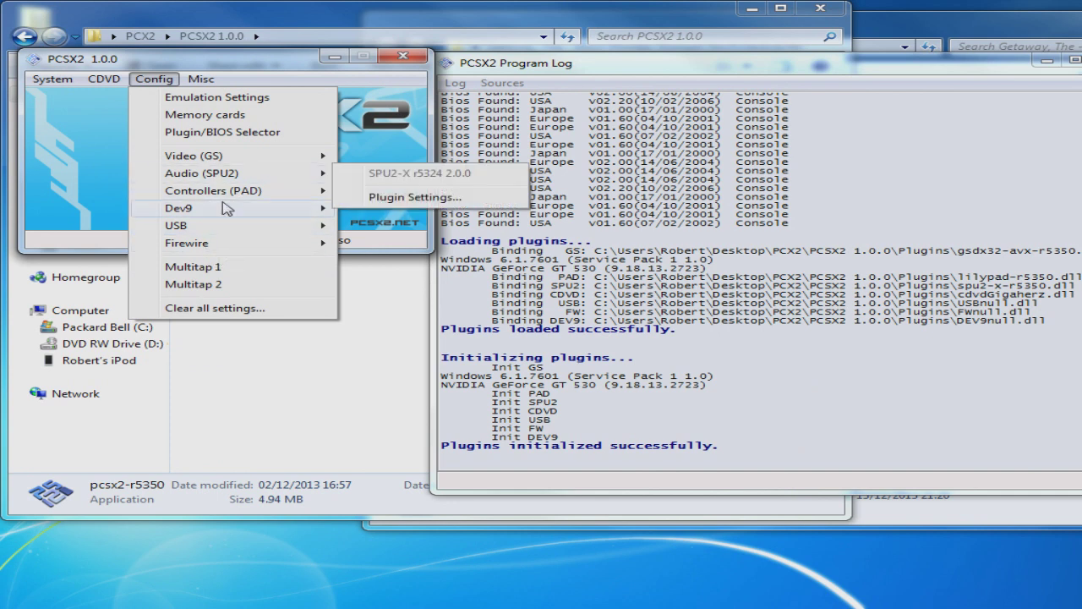
pyautogui.moveTo(313, 191)
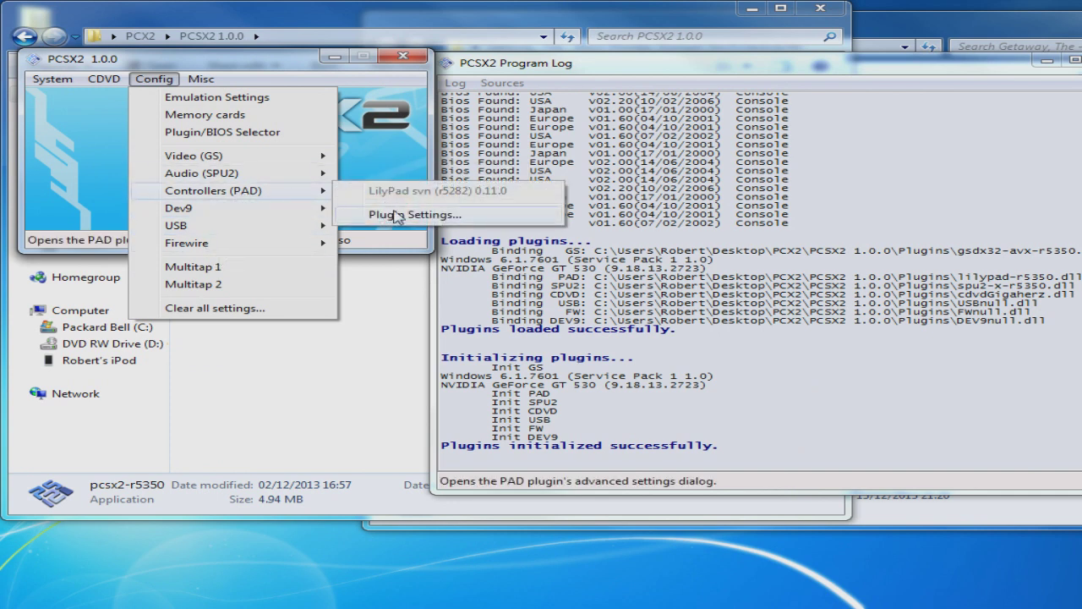
pyautogui.click(390, 217)
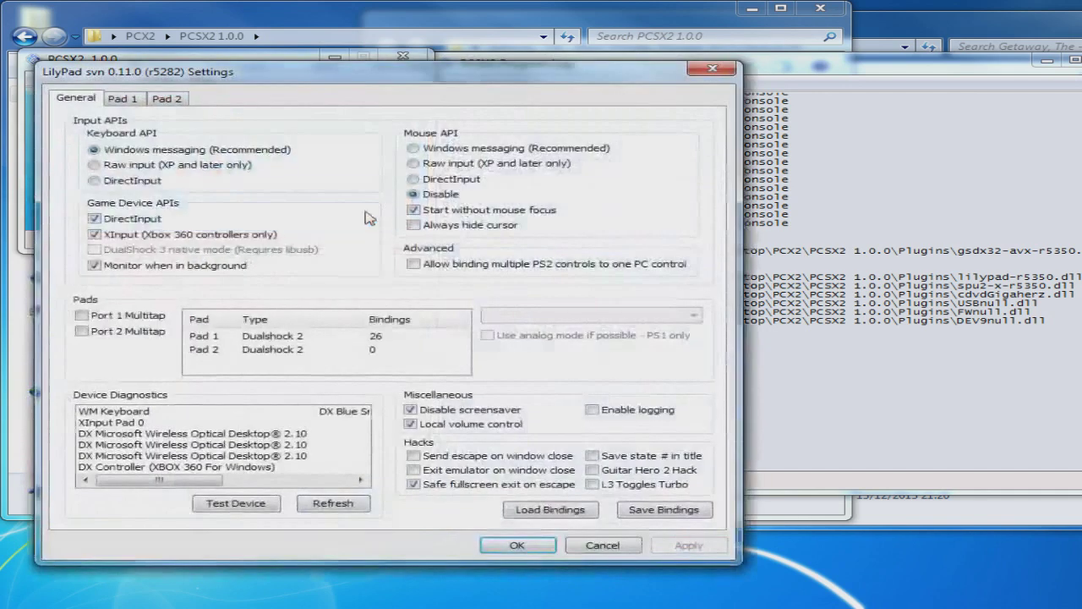
pyautogui.click(127, 100)
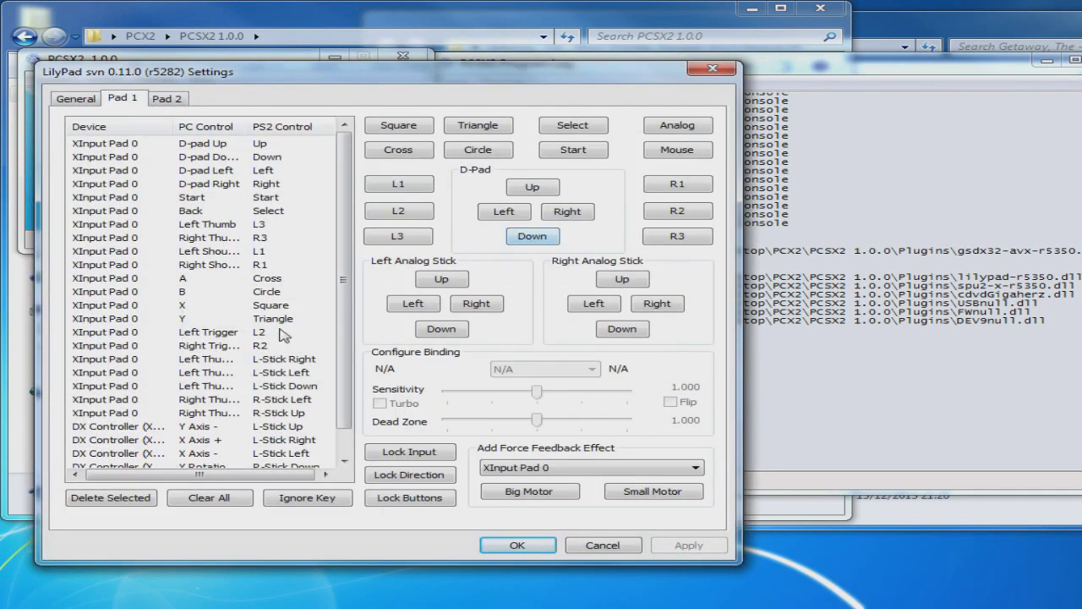
pyautogui.click(334, 184)
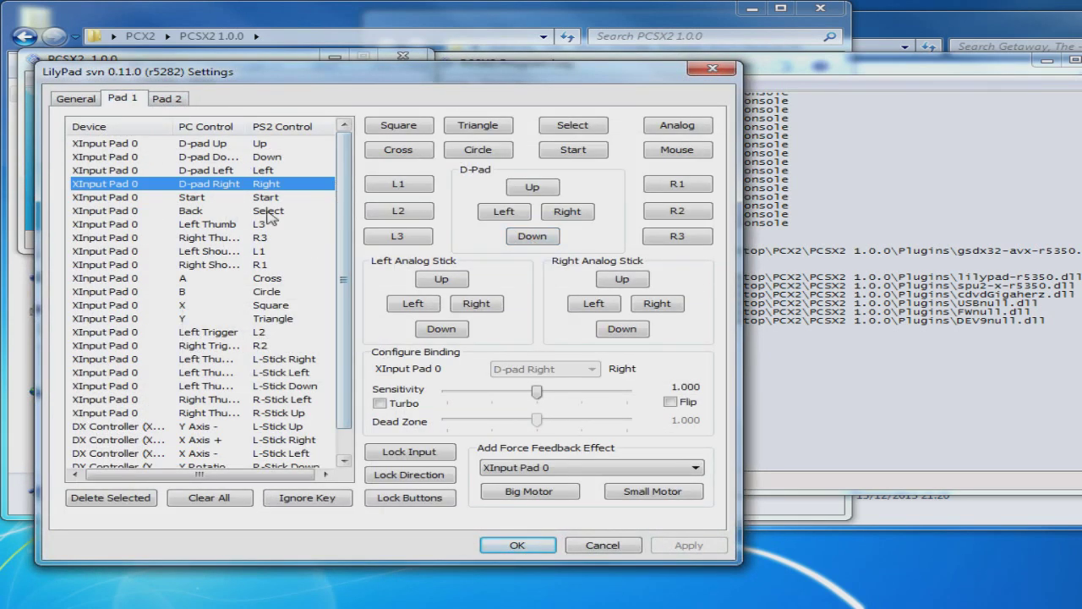
# Bind the keyboard S key to Square on Pad 2 and save the settings
pyautogui.click(169, 100)
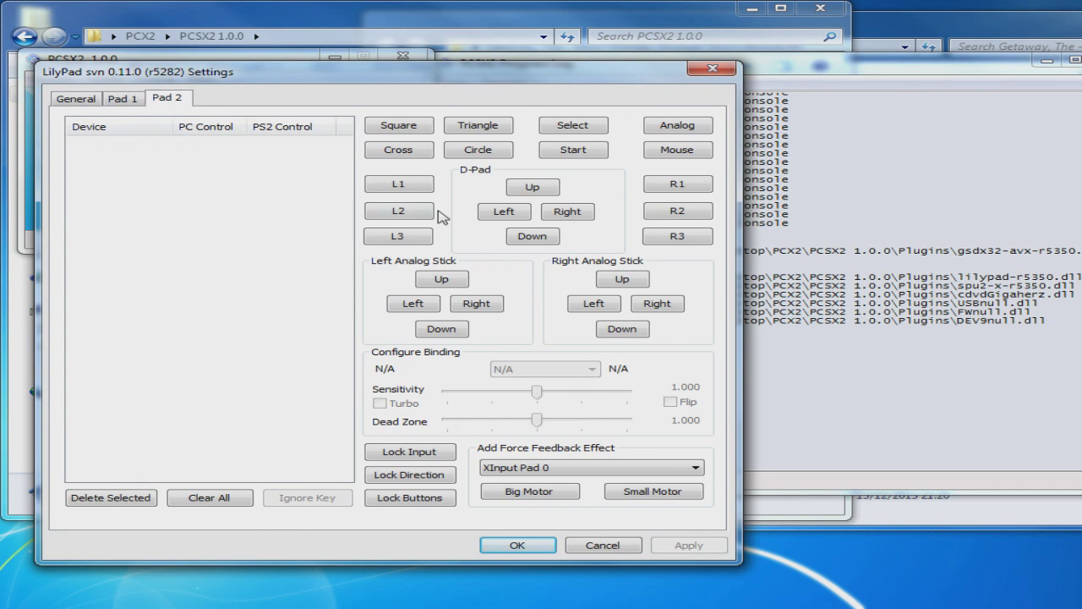
pyautogui.click(397, 134)
pyautogui.press('s')
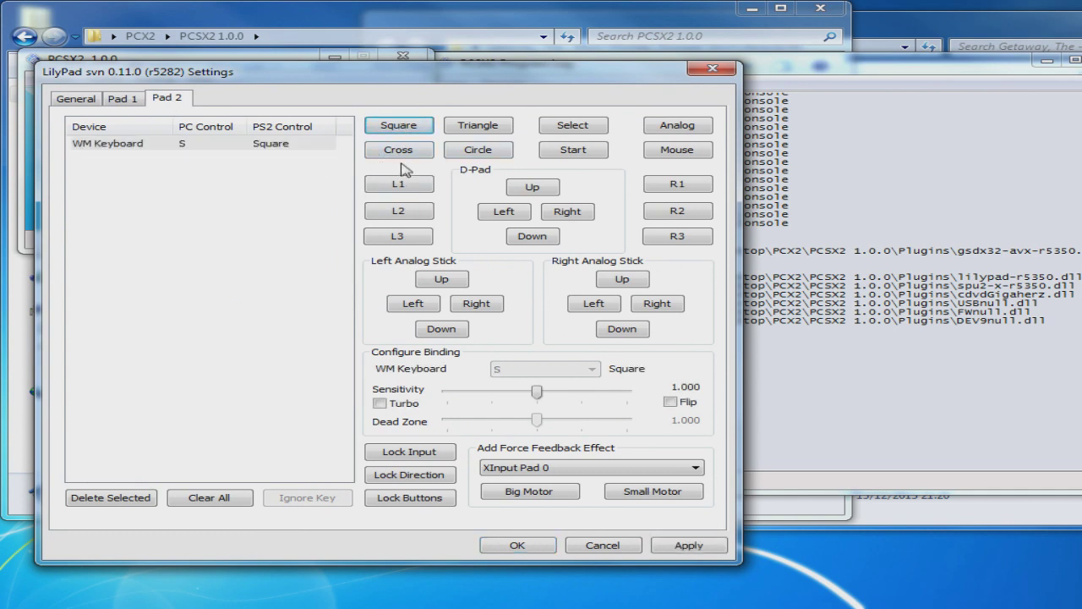
pyautogui.click(302, 145)
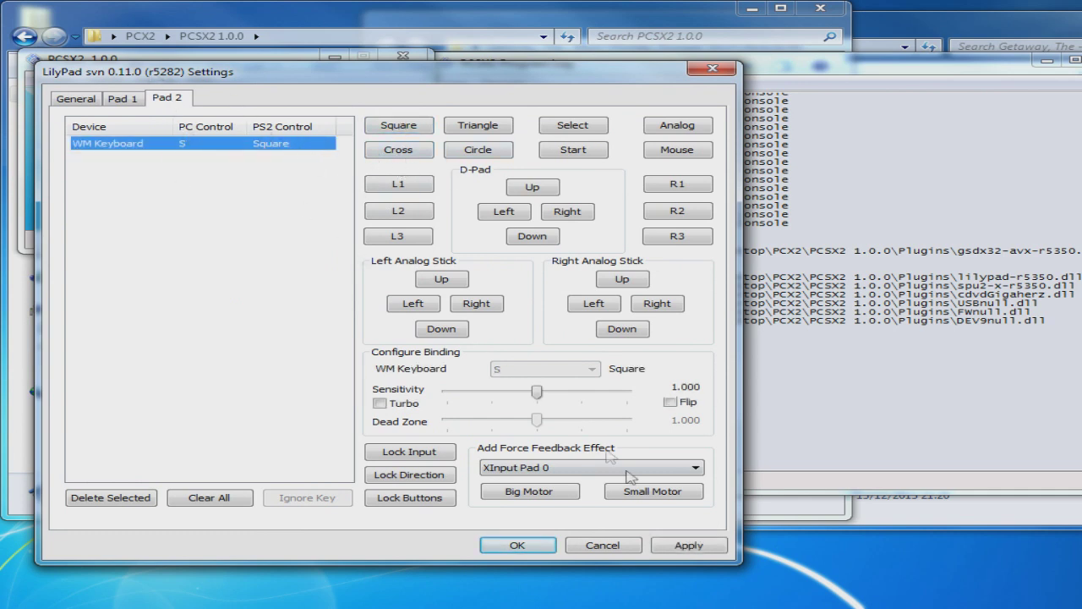
pyautogui.click(655, 548)
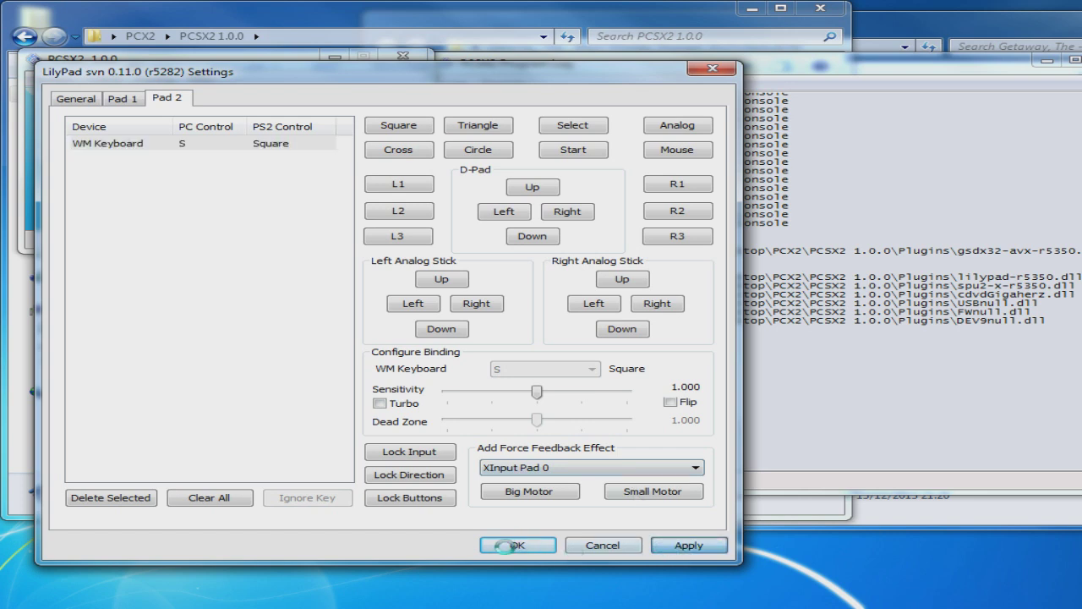
pyautogui.click(511, 546)
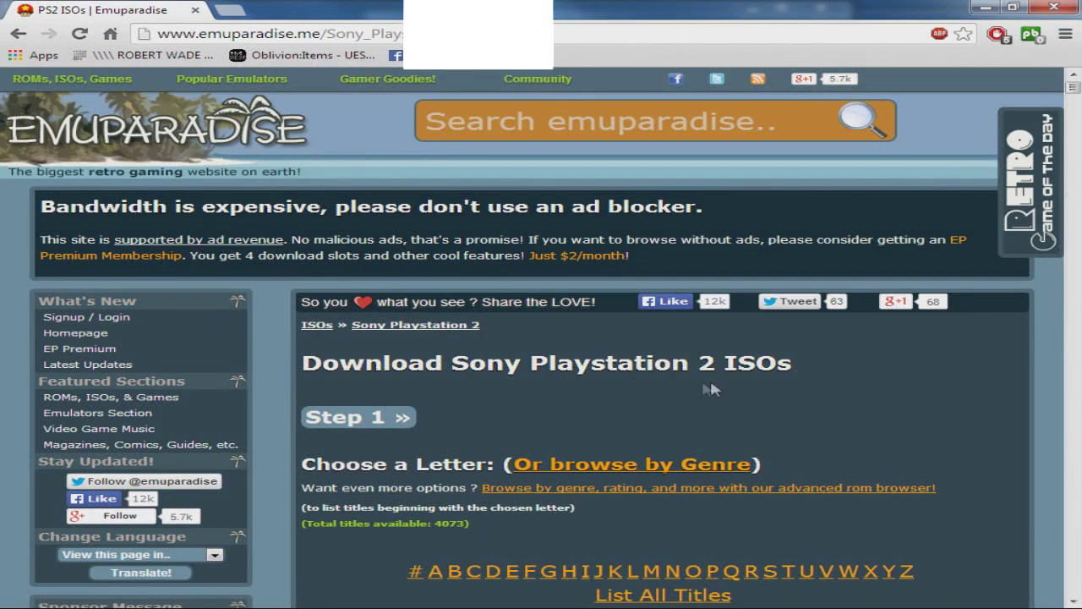
# Look at the Final Fantasy X (USA) ISO page, then return to the PS2 ISOs list
pyautogui.scroll(-5, 848, 335)
pyautogui.scroll(-3, 726, 323)
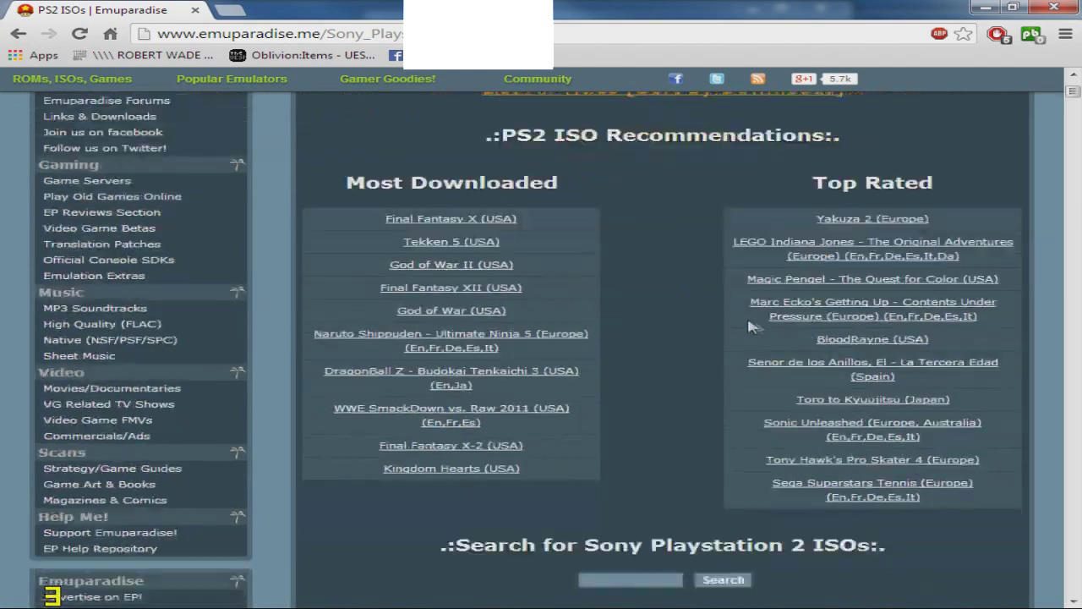
pyautogui.scroll(1, 603, 328)
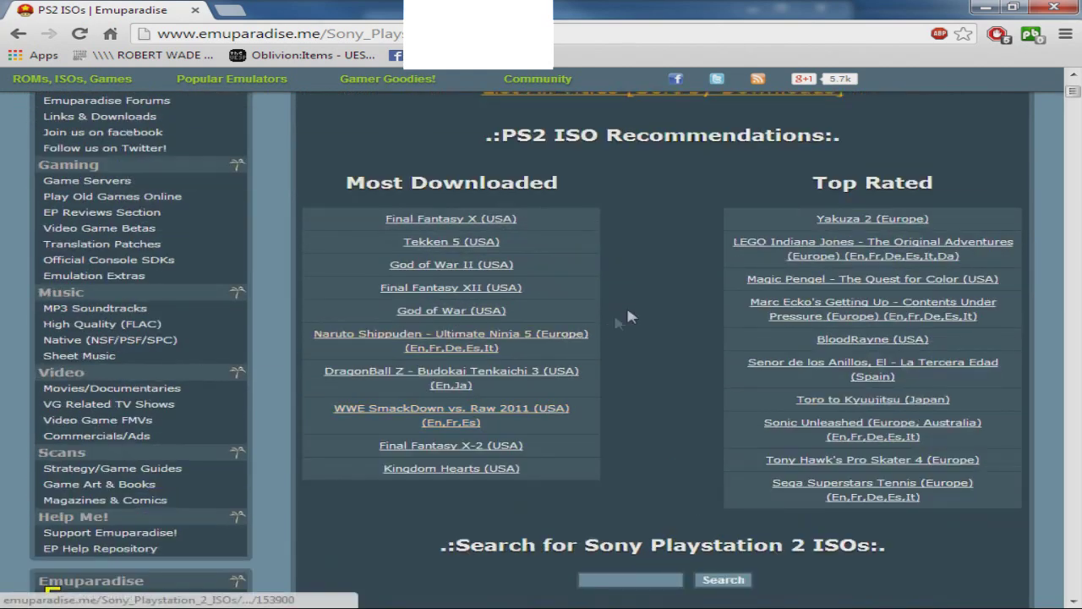
pyautogui.click(457, 224)
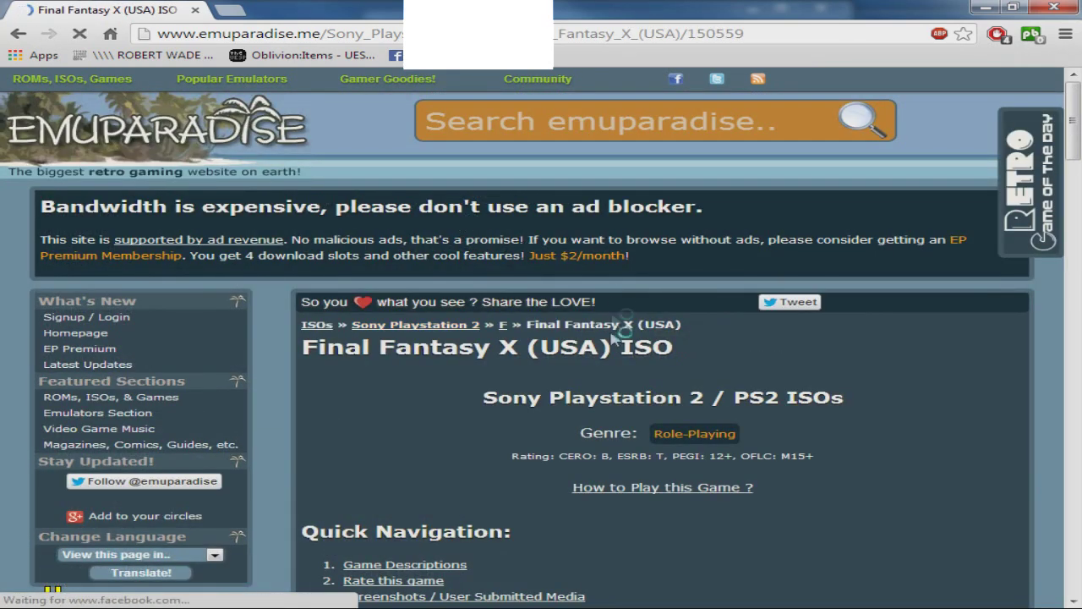
pyautogui.scroll(-2, 427, 286)
pyautogui.scroll(-5, 427, 286)
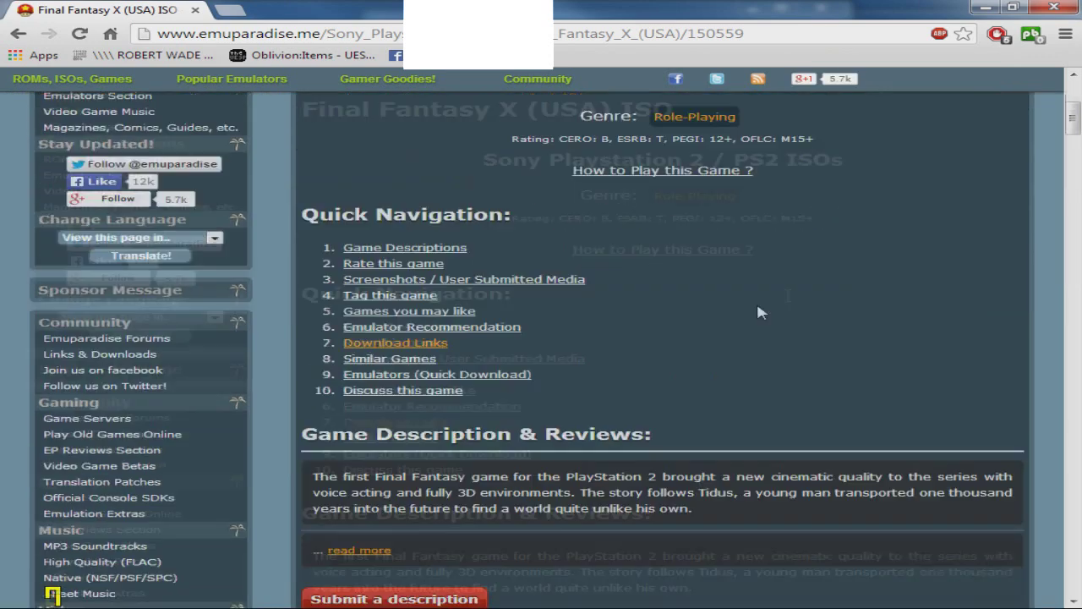
pyautogui.scroll(4, 519, 358)
pyautogui.scroll(2, 519, 358)
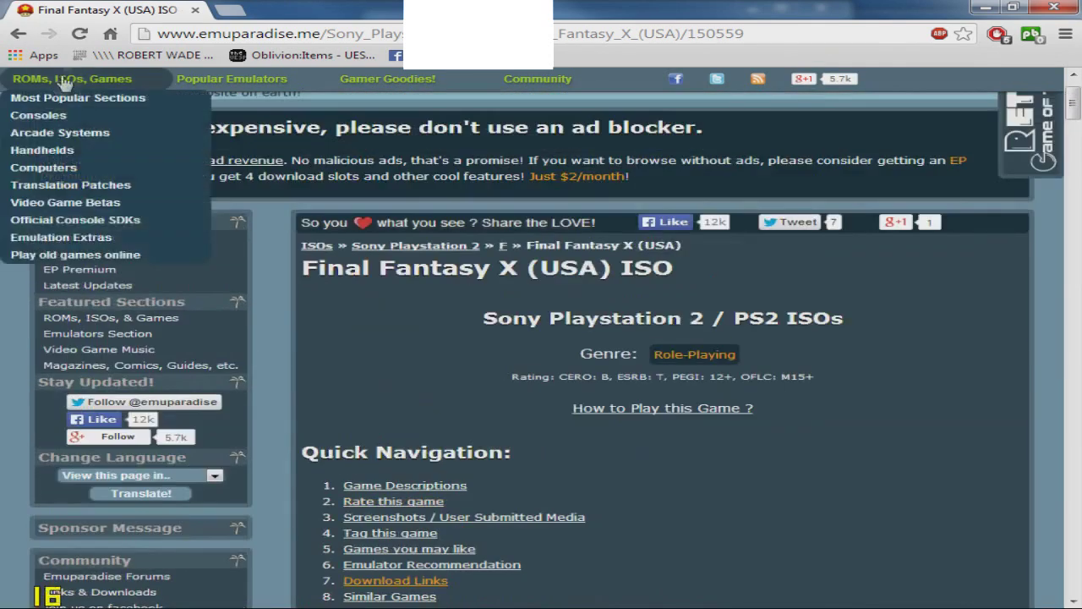
pyautogui.click(19, 29)
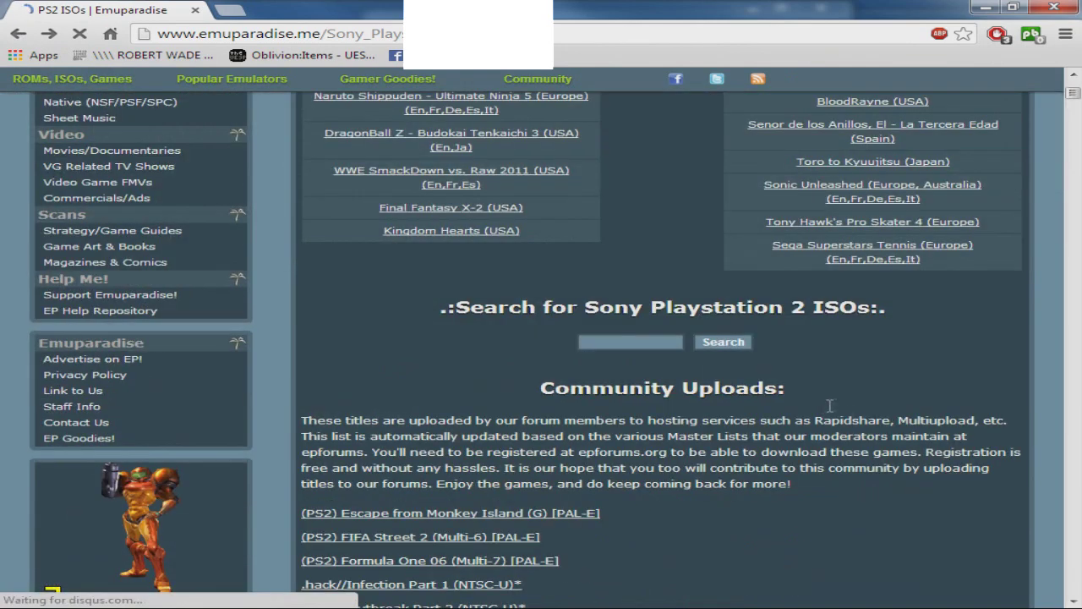
# Open the Sega Superstars Tennis (Europe) game page and scroll to its download links
pyautogui.scroll(6, 846, 405)
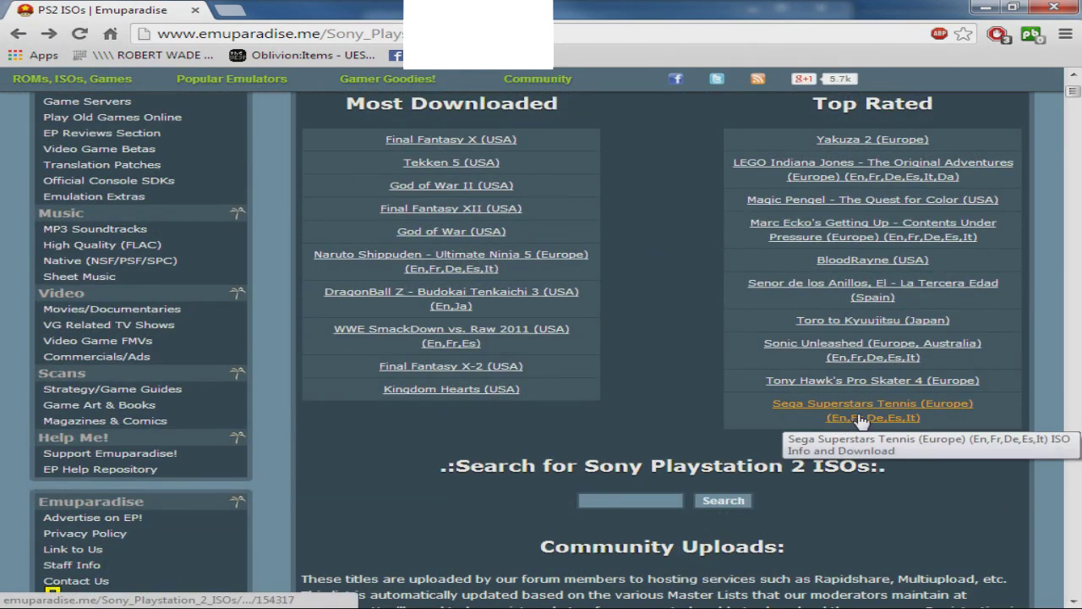
pyautogui.click(860, 421)
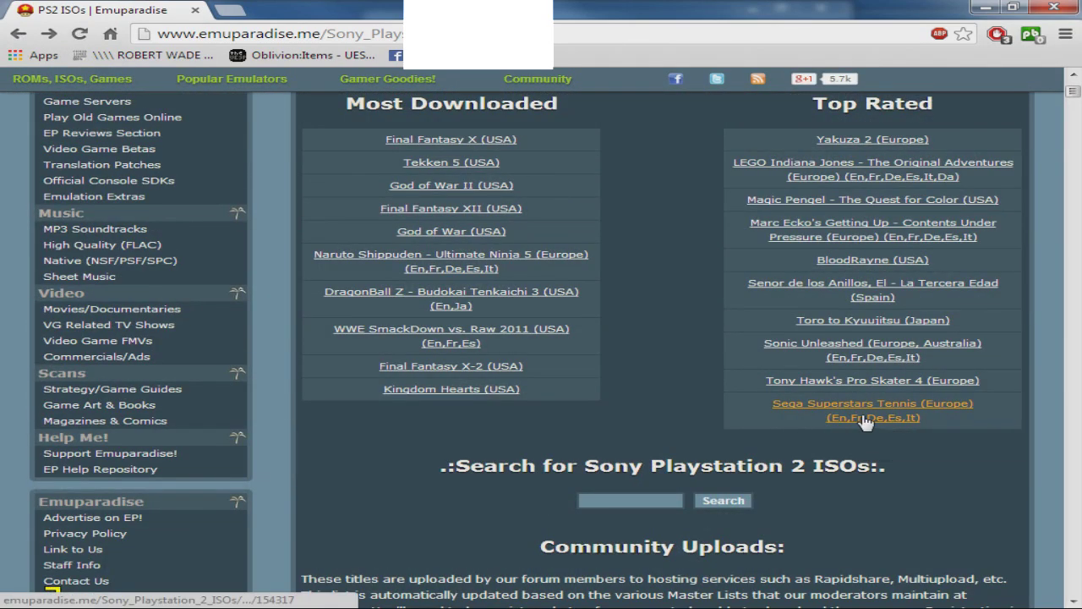
pyautogui.scroll(-3, 499, 364)
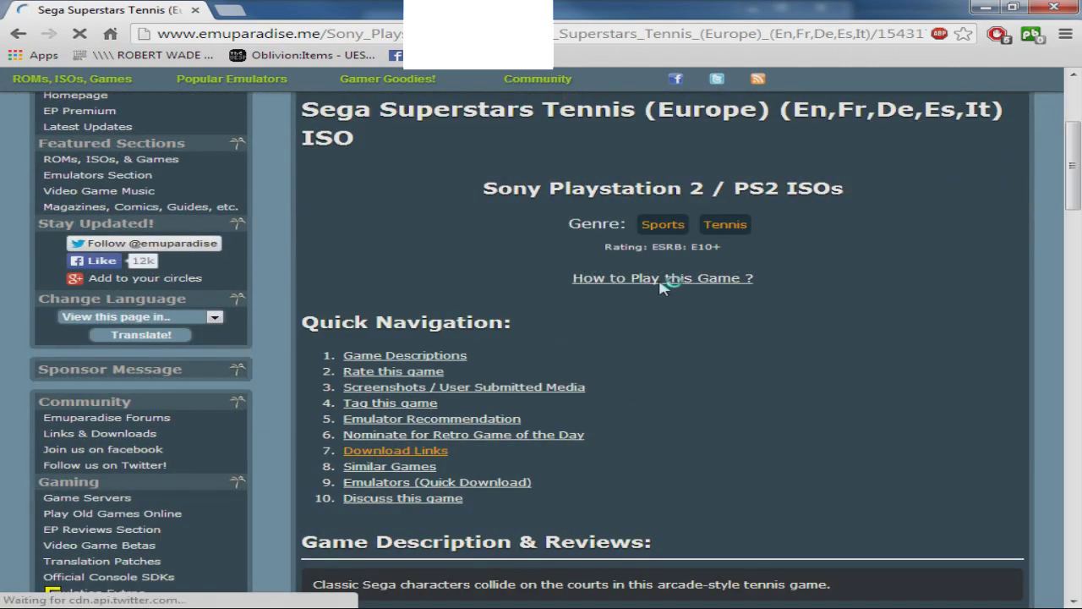
pyautogui.scroll(-5, 532, 285)
pyautogui.scroll(-6, 550, 313)
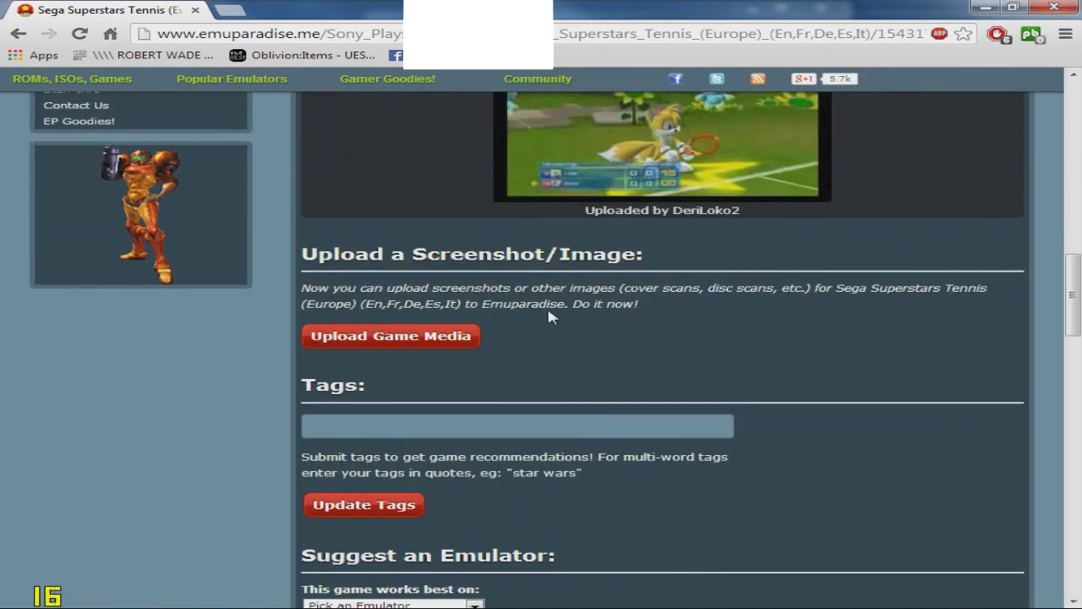
pyautogui.scroll(-5, 520, 332)
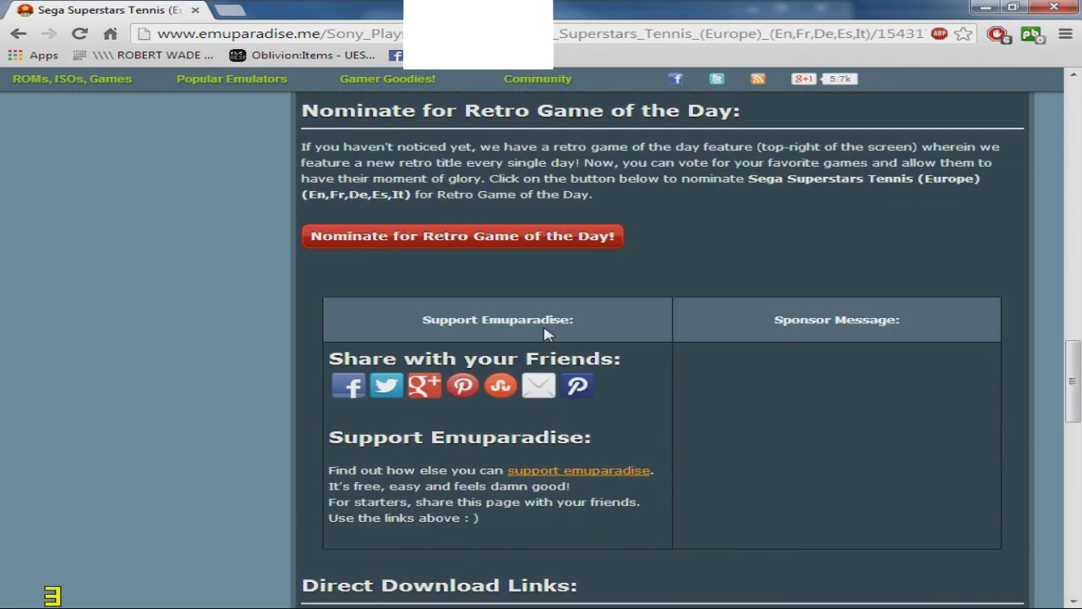
# Open the game's download page and start the 704M ISO download
pyautogui.click(437, 311)
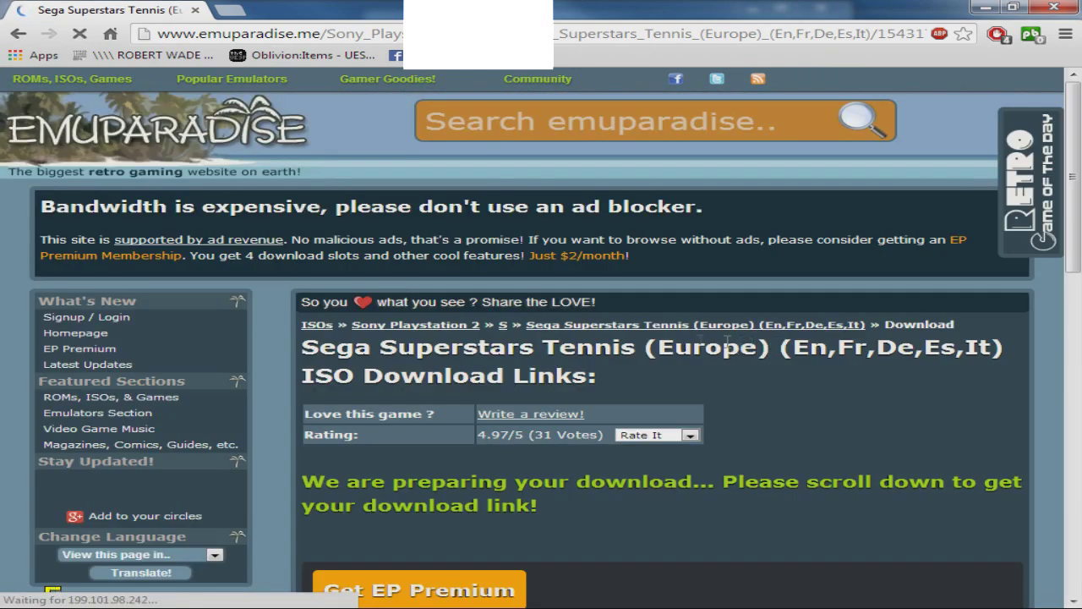
pyautogui.scroll(-3, 795, 378)
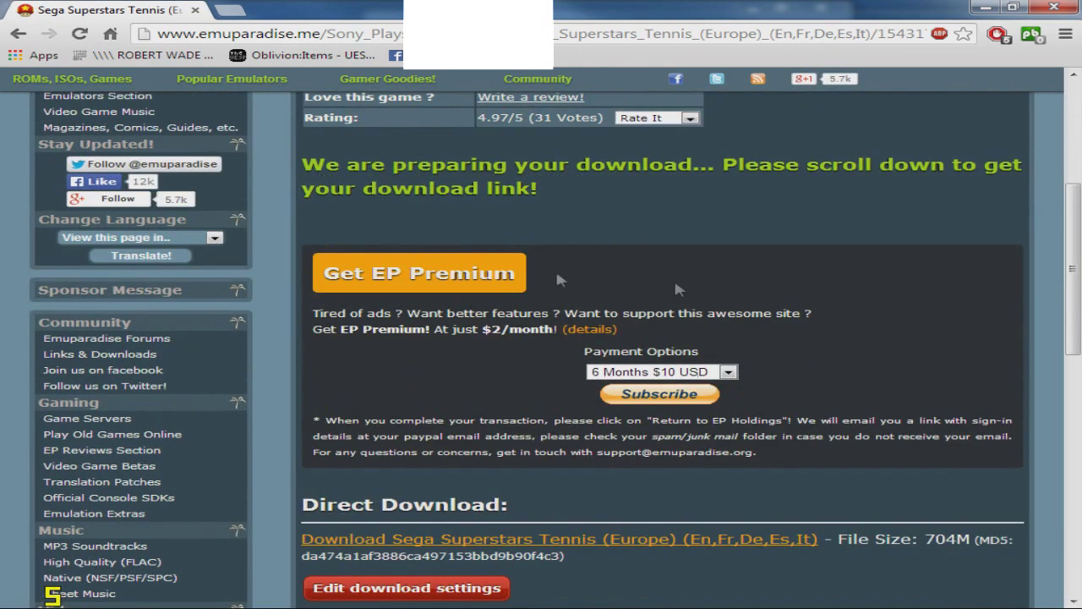
pyautogui.scroll(1, 586, 278)
pyautogui.scroll(-3, 454, 260)
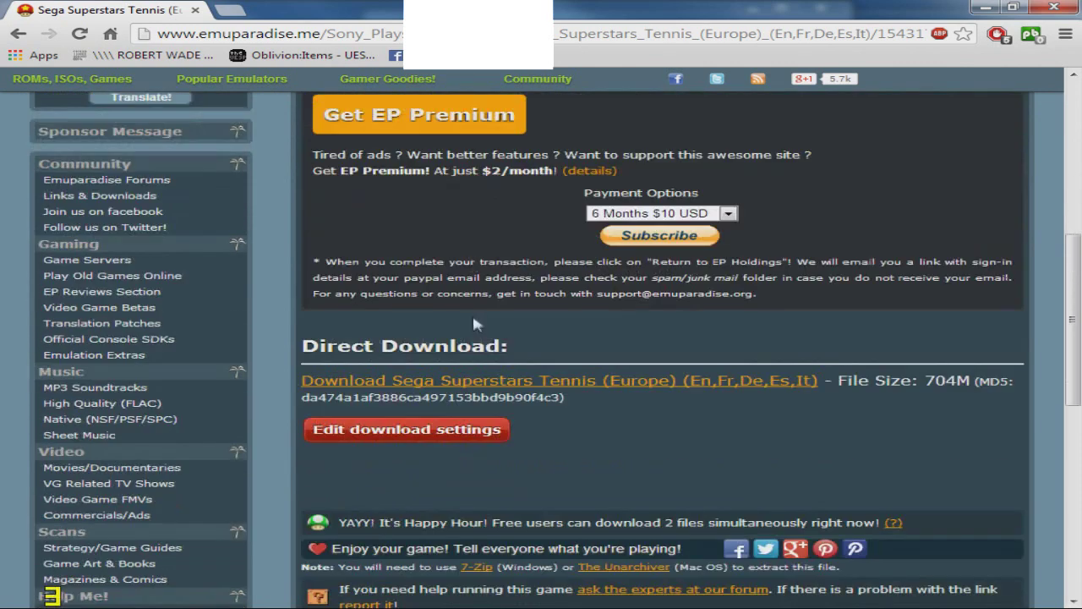
pyautogui.click(590, 382)
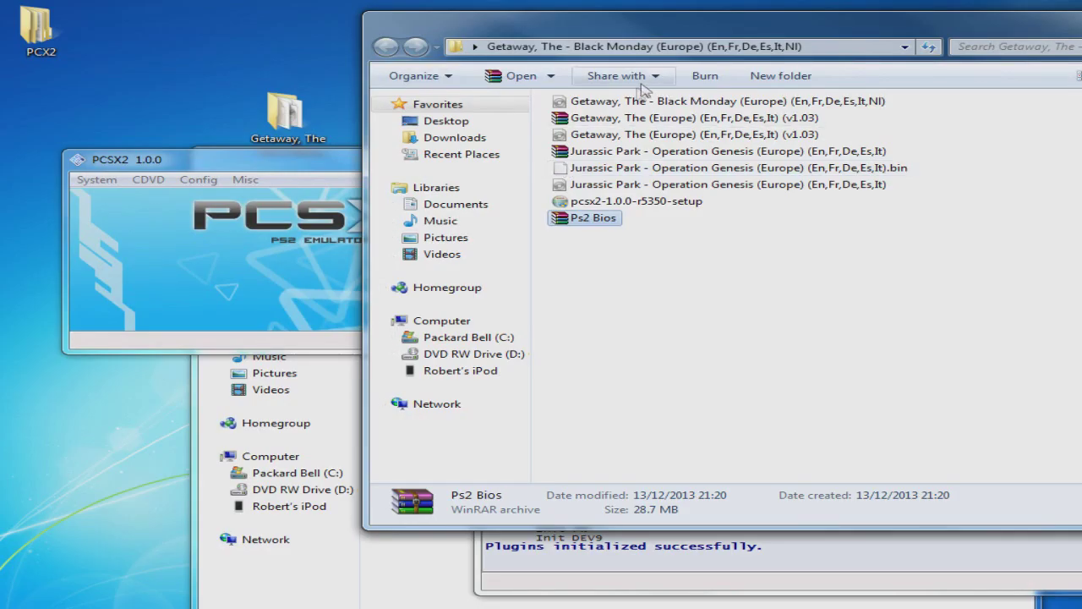
# Move the Getaway (Europe) v1.03 archive into PCSX2 1.0.0 and extract its disc image
pyautogui.click(604, 119)
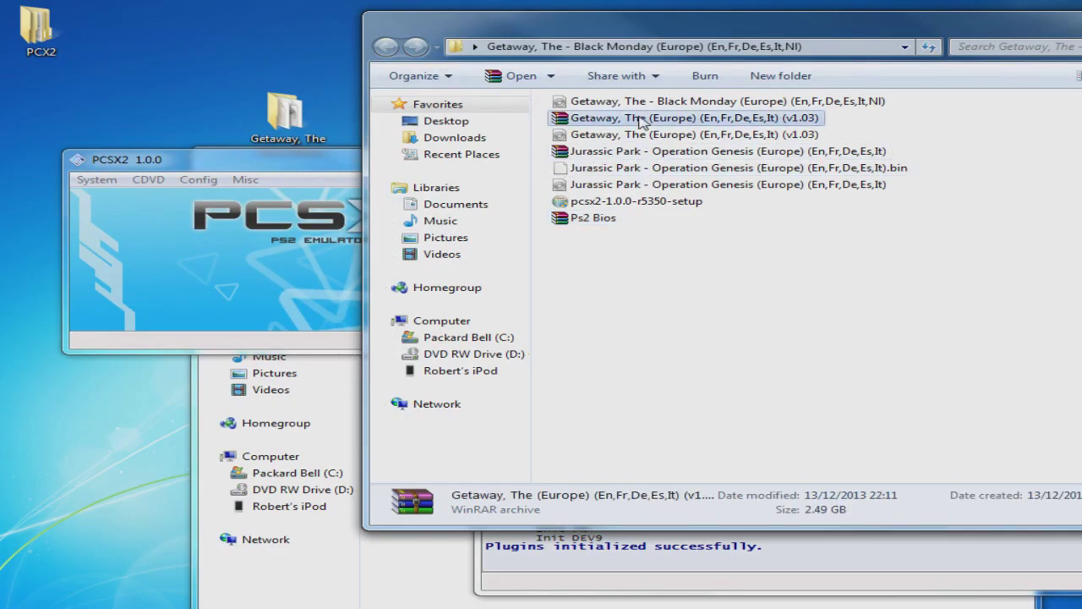
pyautogui.moveTo(625, 24); pyautogui.dragTo(113, 27)
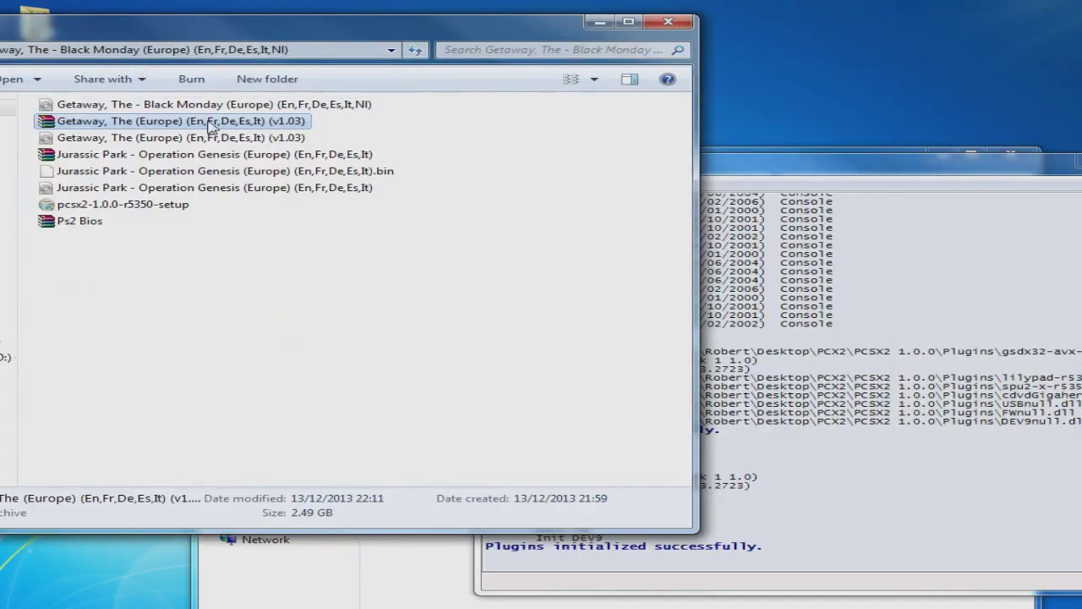
pyautogui.moveTo(211, 127)
pyautogui.mouseDown()
pyautogui.moveTo(516, 582)
pyautogui.moveTo(416, 592)
pyautogui.moveTo(507, 406)
pyautogui.moveTo(531, 393)
pyautogui.mouseUp()
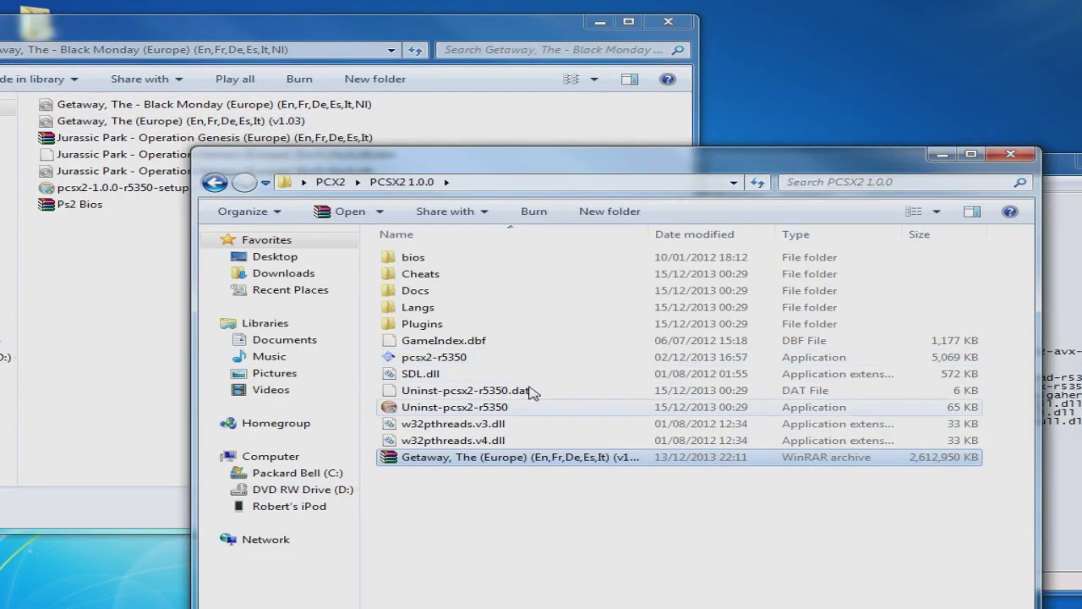
pyautogui.doubleClick(549, 460)
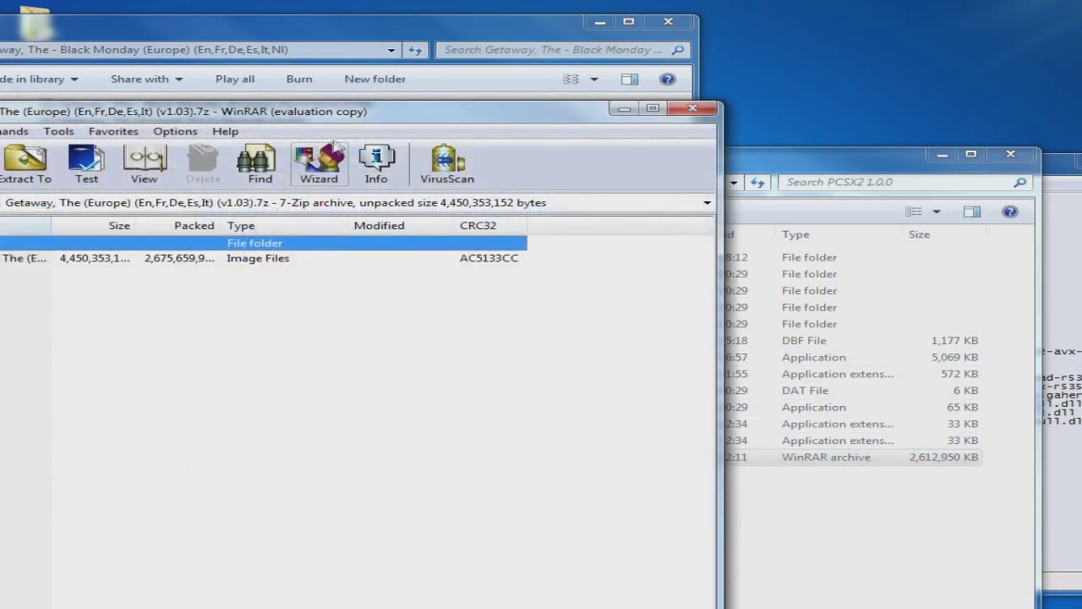
pyautogui.moveTo(250, 120); pyautogui.dragTo(438, 54)
pyautogui.click(185, 193)
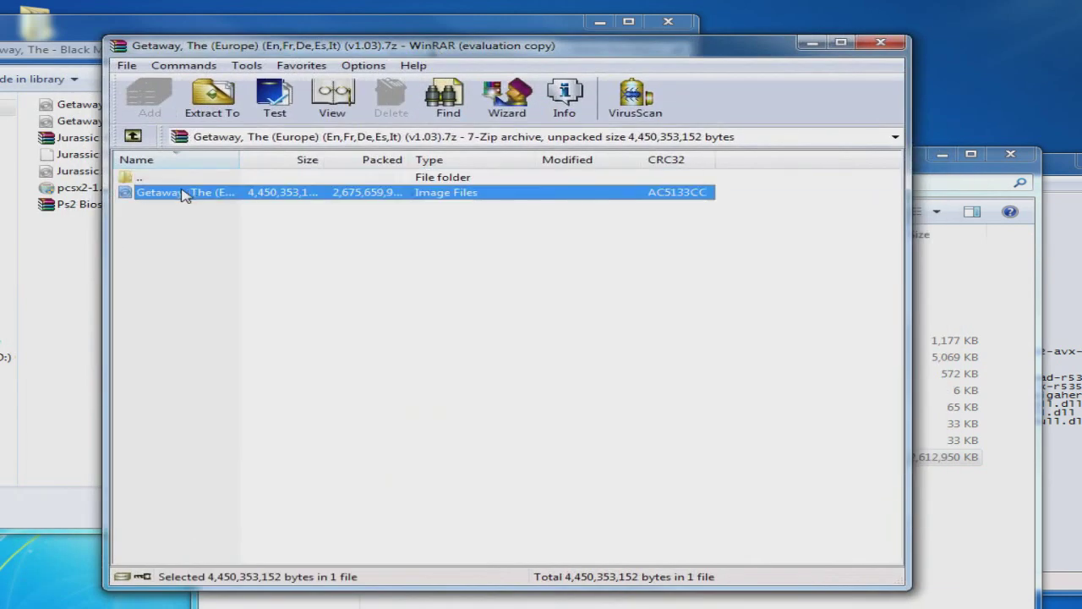
pyautogui.moveTo(609, 48); pyautogui.dragTo(522, 22)
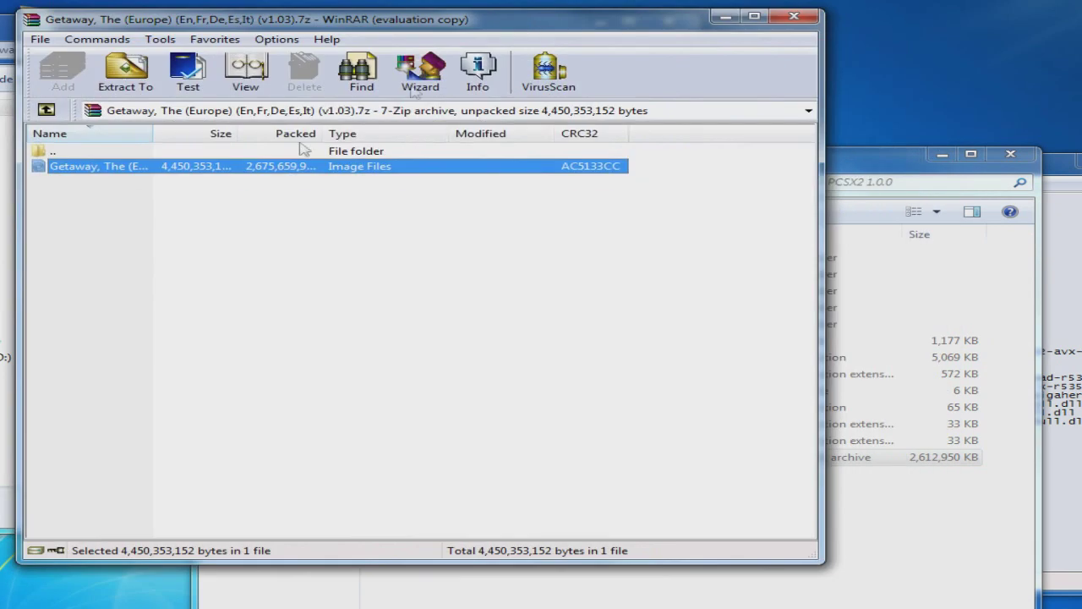
pyautogui.click(794, 17)
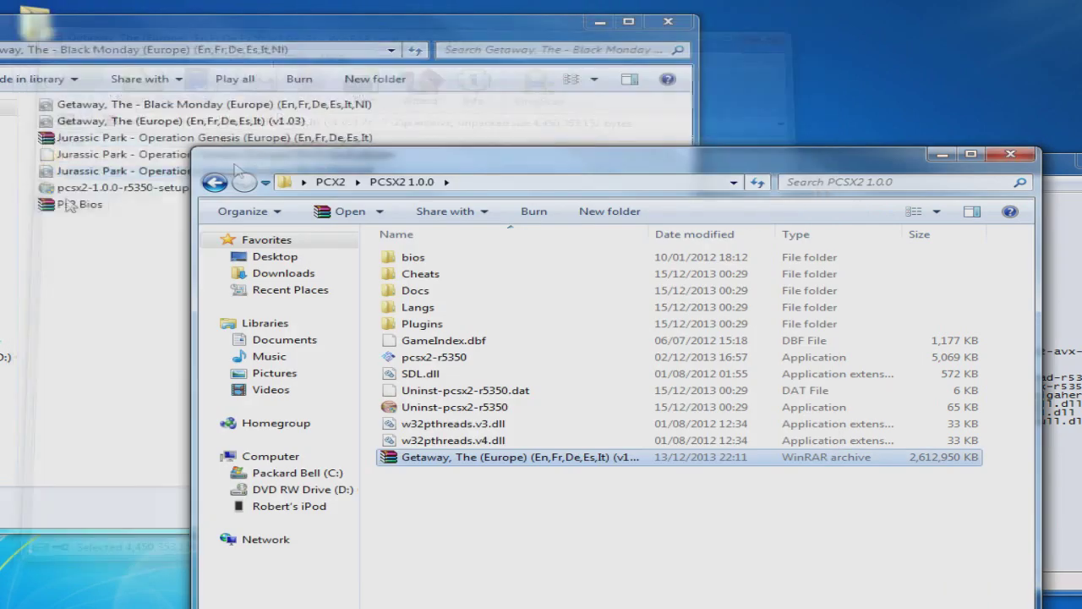
# Move the extracted Getaway disc image into the PCSX2 folder and relaunch PCSX2
pyautogui.click(109, 125)
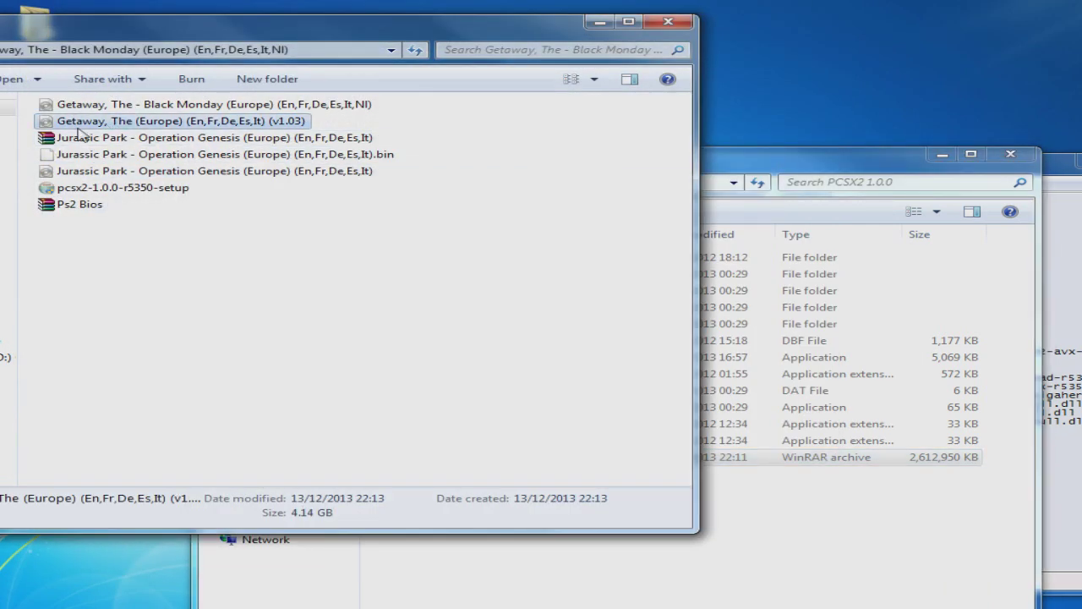
pyautogui.moveTo(75, 135); pyautogui.dragTo(774, 560)
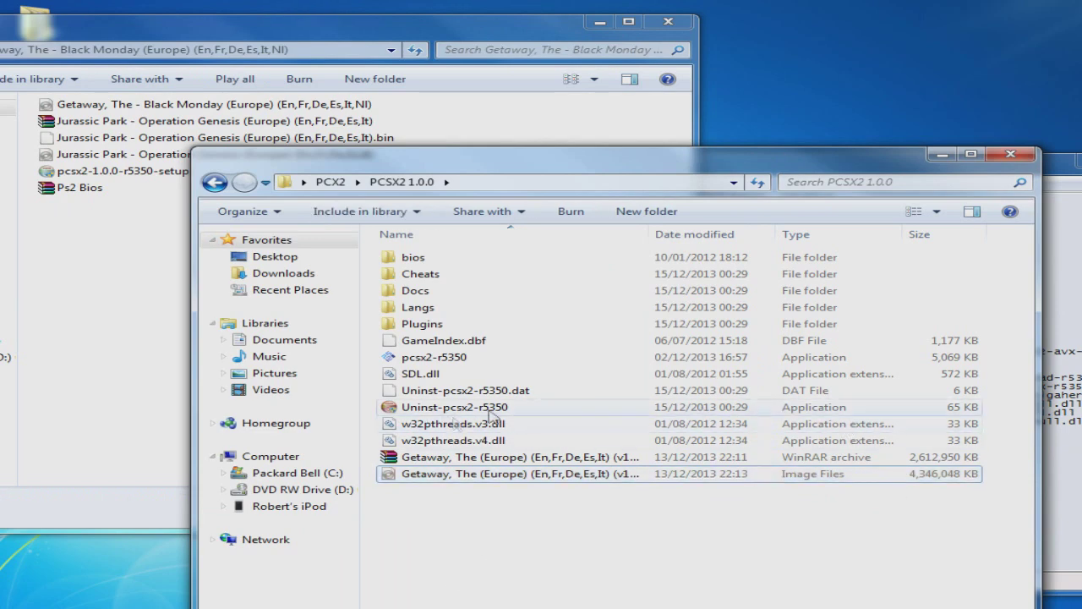
pyautogui.moveTo(661, 175); pyautogui.dragTo(339, 170)
pyautogui.doubleClick(113, 351)
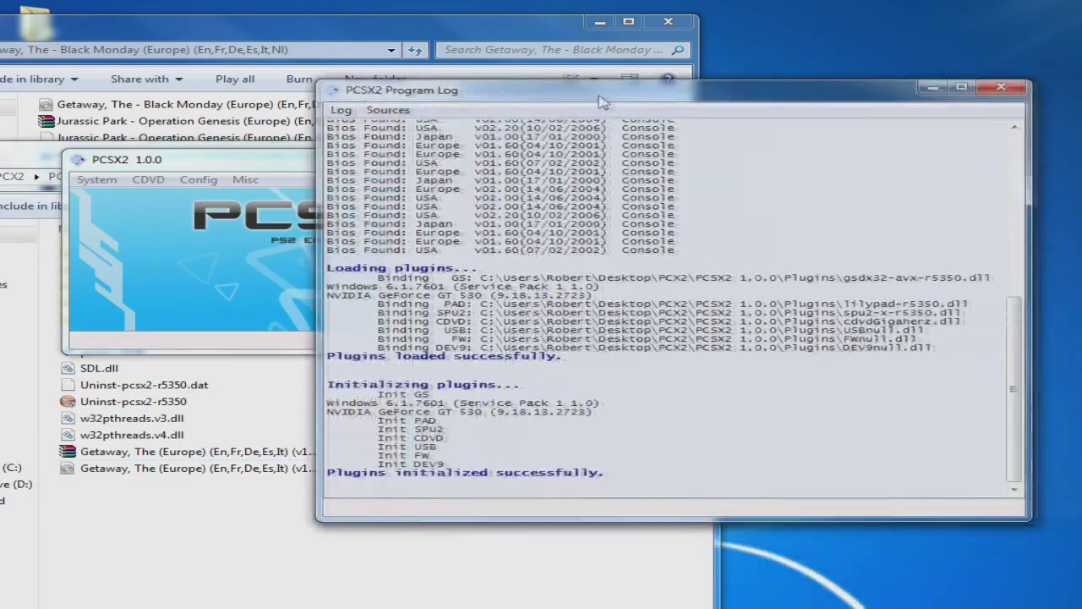
# Pick the Getaway disc image via CDVD > Iso Selector > Browse and boot it
pyautogui.moveTo(243, 161); pyautogui.dragTo(281, 123)
pyautogui.click(135, 141)
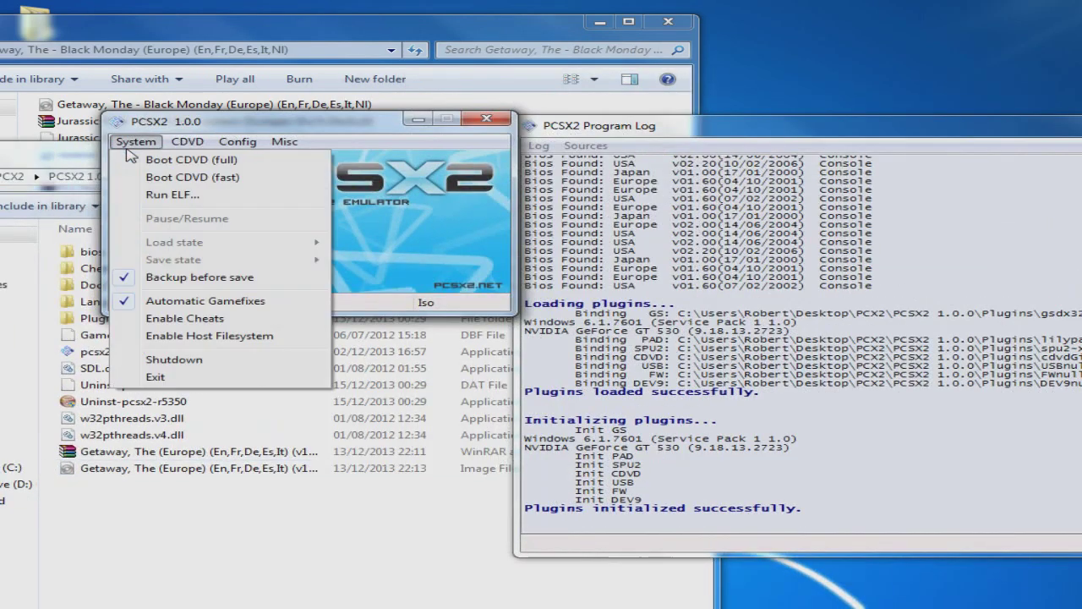
pyautogui.moveTo(216, 146)
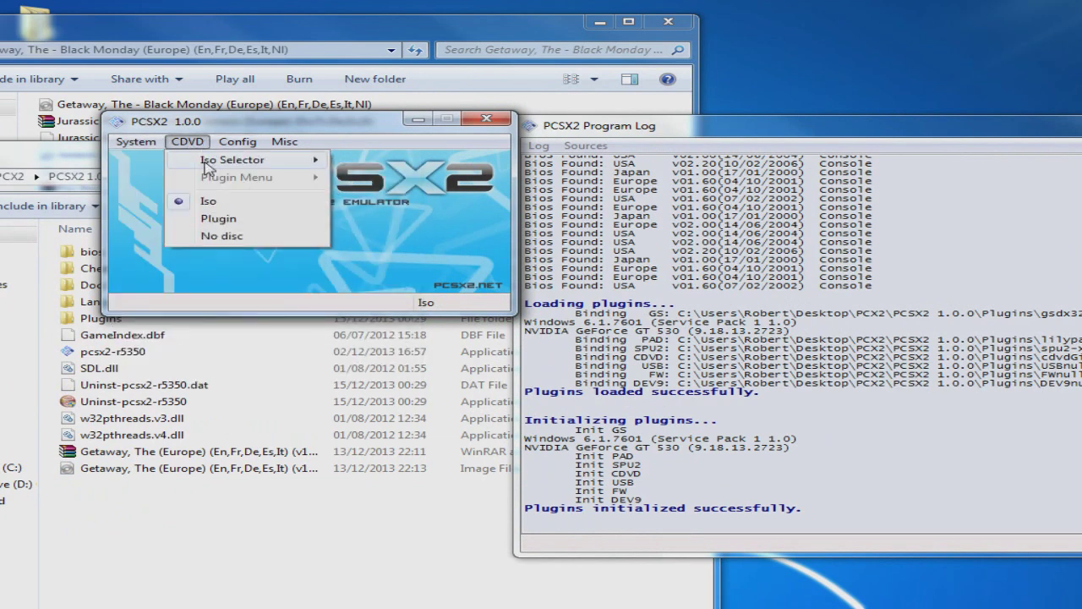
pyautogui.moveTo(235, 168)
pyautogui.moveTo(267, 162)
pyautogui.click(366, 167)
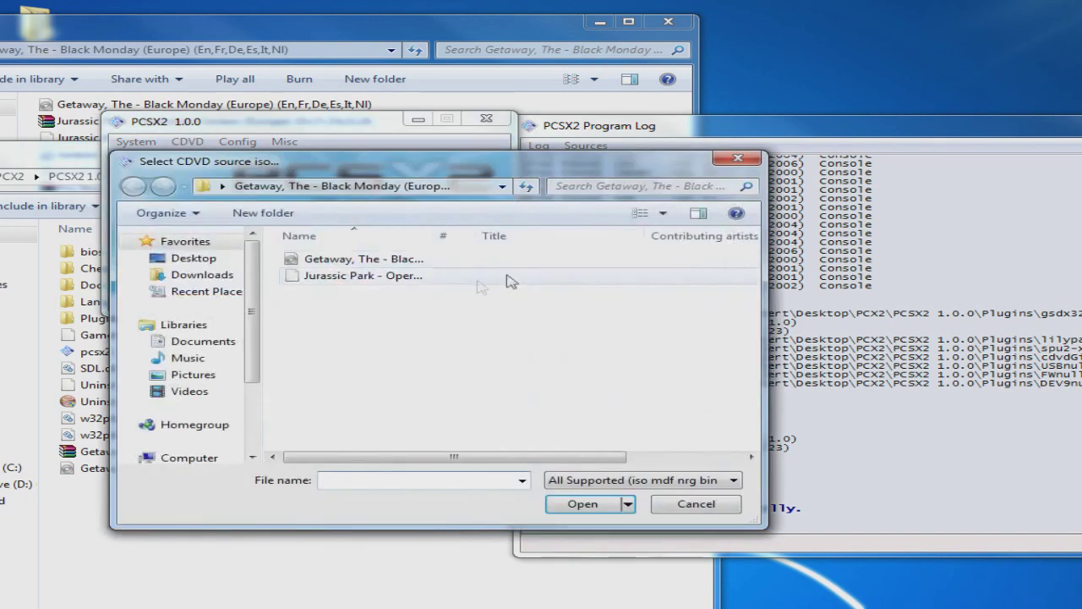
pyautogui.click(292, 259)
pyautogui.click(592, 505)
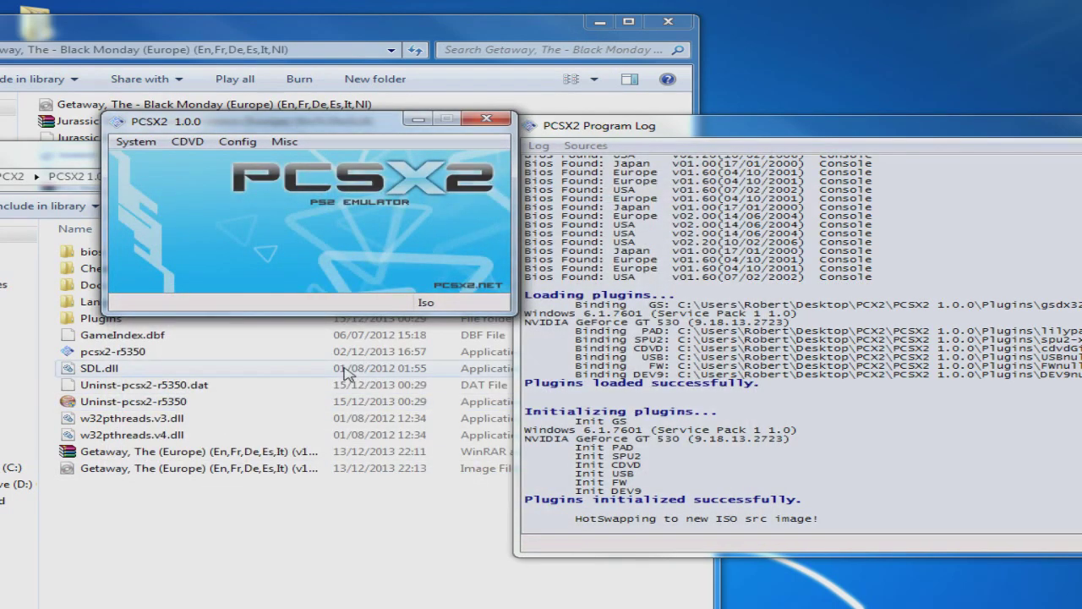
pyautogui.moveTo(337, 132); pyautogui.dragTo(351, 96)
pyautogui.click(149, 106)
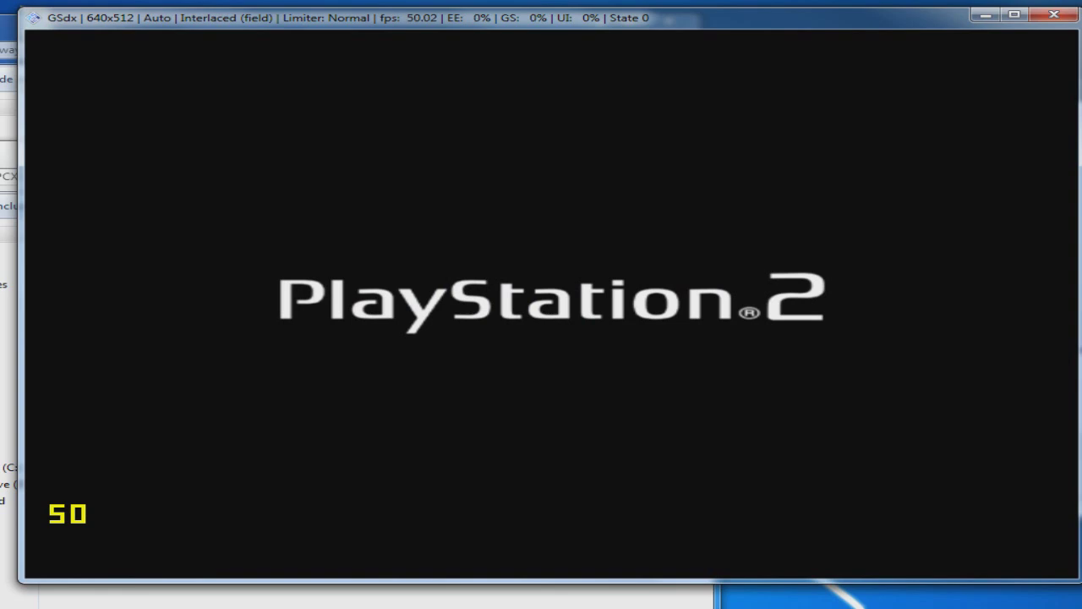
# Boot The Getaway: Black Monday and enter Special Features > Free Roaming as Mitch
pyautogui.moveTo(567, 32)
pyautogui.mouseDown()
pyautogui.moveTo(546, 32)
pyautogui.moveTo(558, 32)
pyautogui.mouseUp()
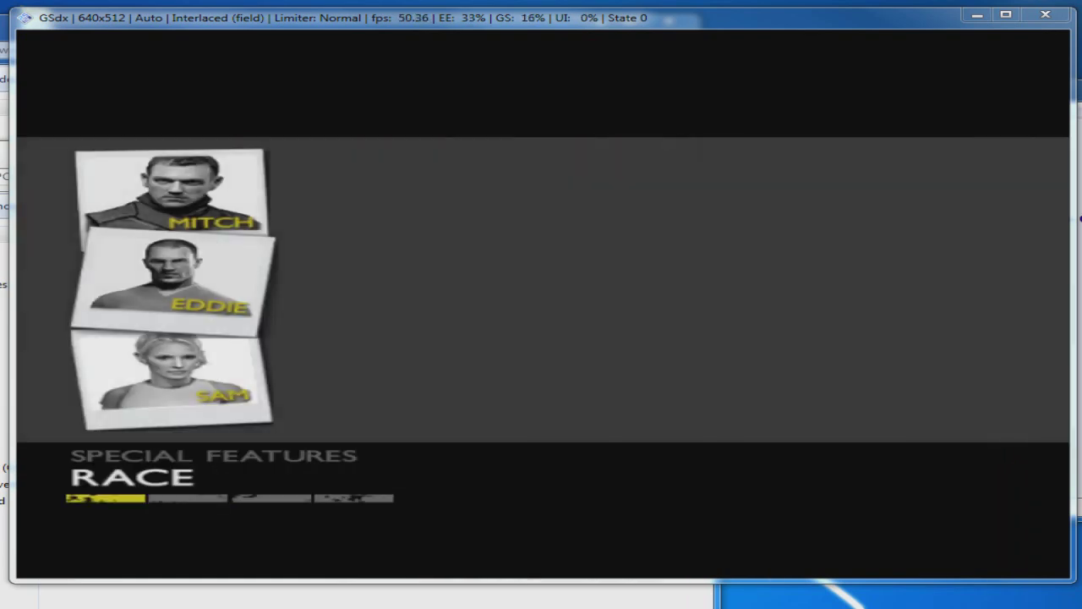
pyautogui.press('Right')
pyautogui.press('Right')
pyautogui.press('Right')
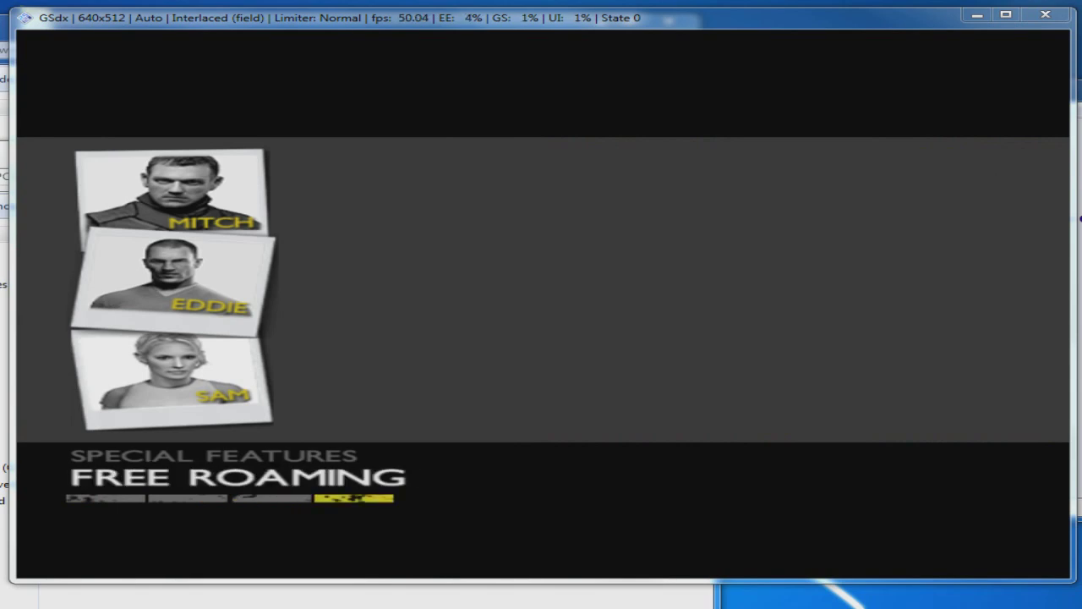
pyautogui.press('Return')
pyautogui.press('Return')
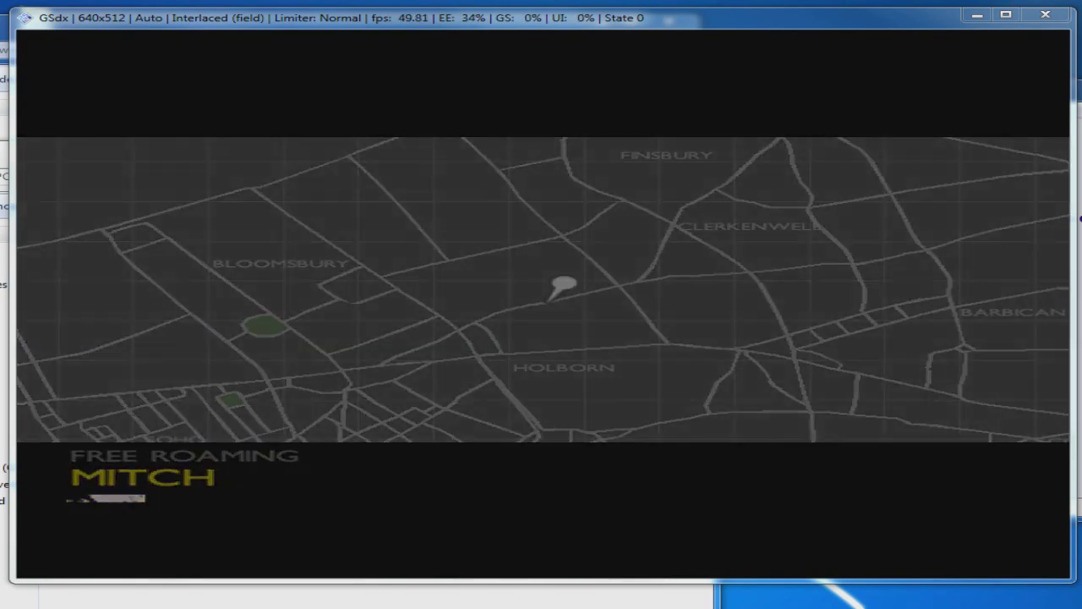